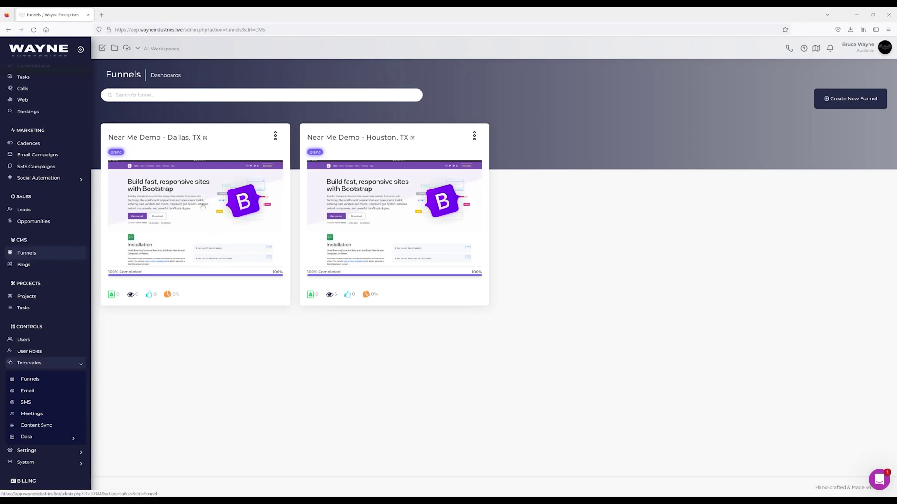
{"action": "left_click", "coordinate": [275, 135]}
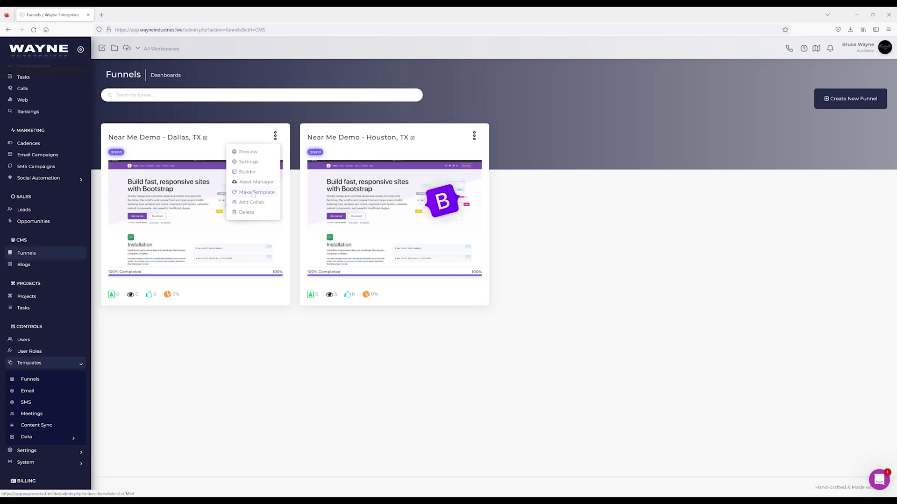
{"action": "left_click", "coordinate": [255, 340]}
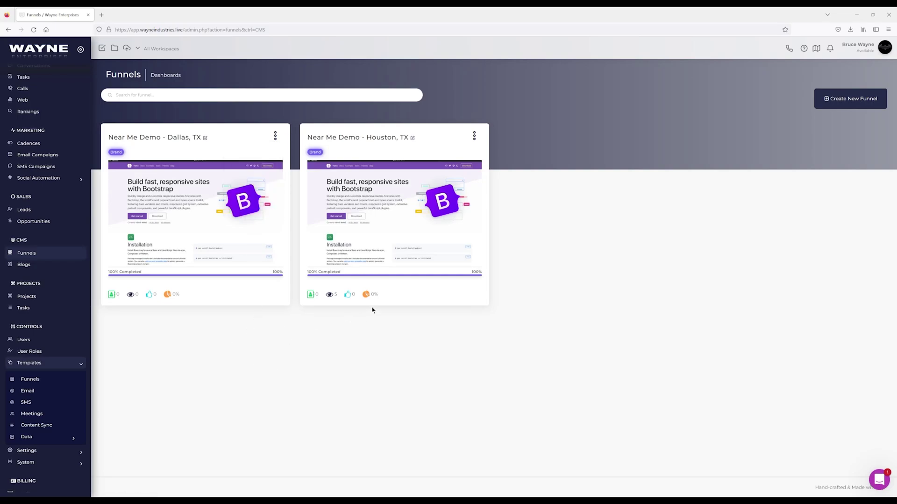
Step: Open the template gallery for a new funnel, look at the custom templates and return to the clone funnels
{"action": "left_click", "coordinate": [842, 101]}
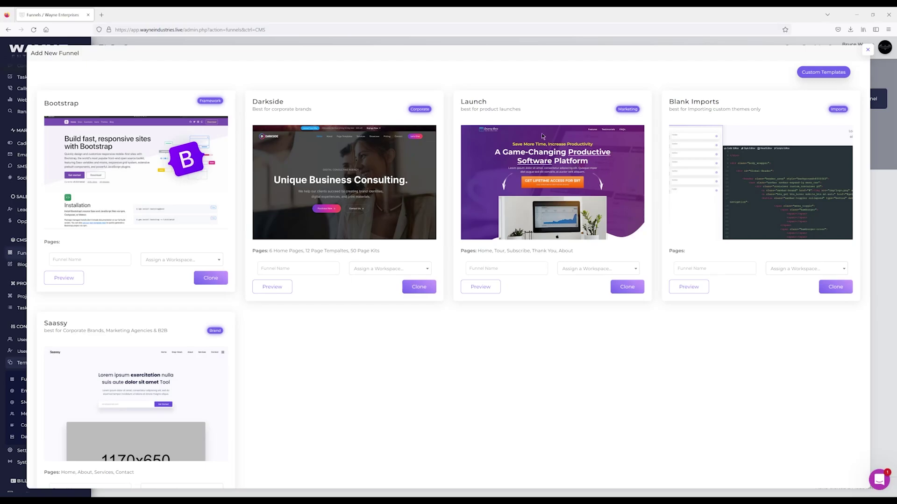
{"action": "left_click", "coordinate": [830, 73]}
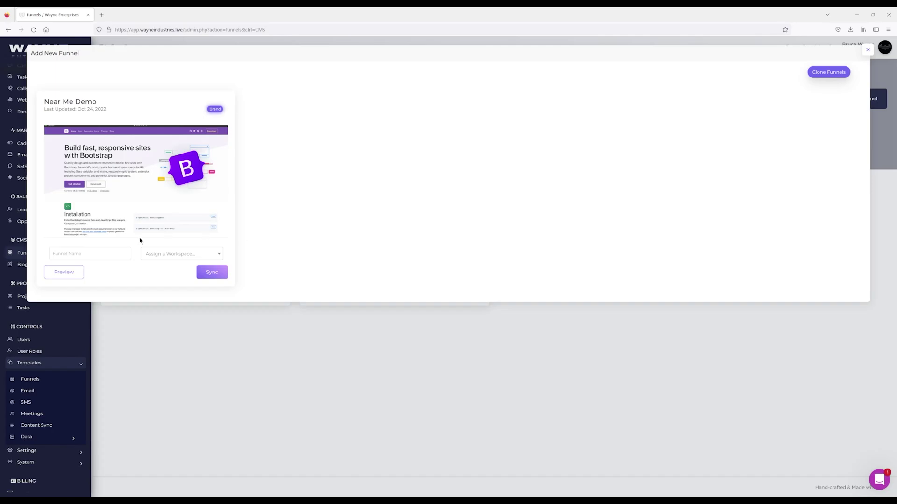
{"action": "left_click", "coordinate": [830, 74]}
{"action": "left_click", "coordinate": [828, 77]}
{"action": "left_click", "coordinate": [829, 73]}
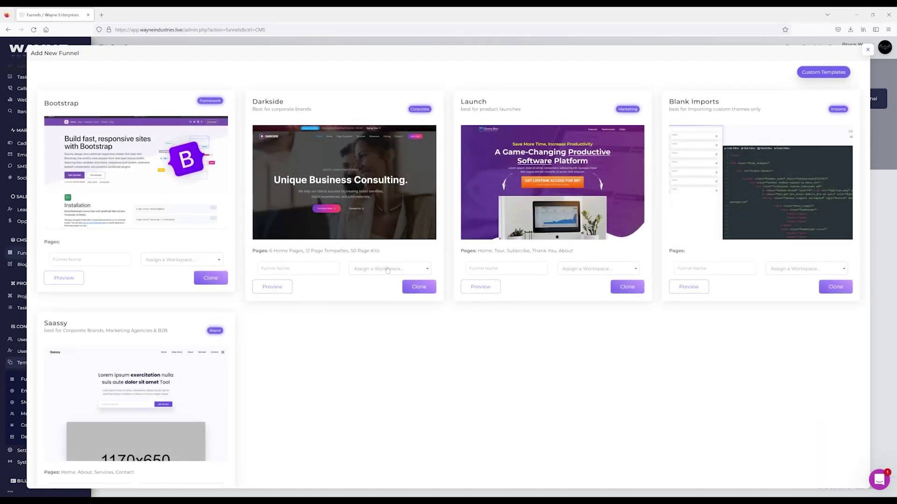
Step: Clone the Bootstrap template as a new funnel named Sample Site, without assigning a workspace
{"action": "left_click", "coordinate": [78, 263]}
{"action": "type", "text": "Sample Site"}
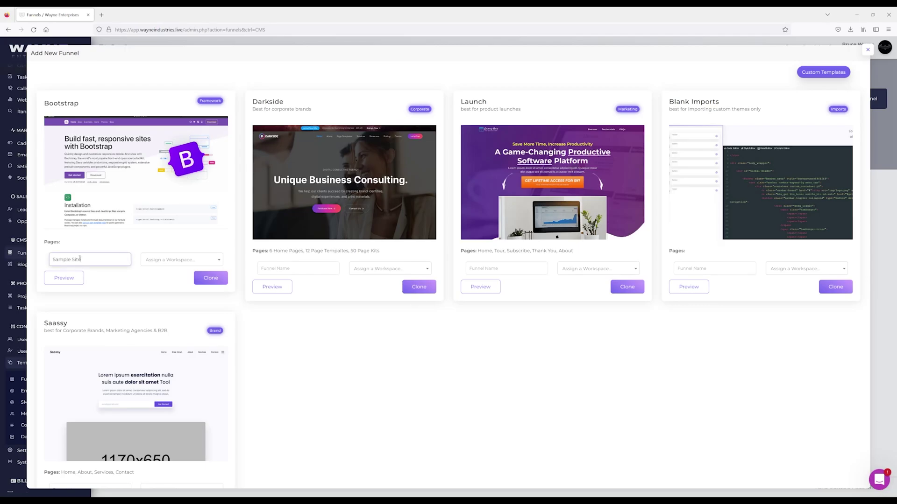
{"action": "left_click", "coordinate": [213, 280]}
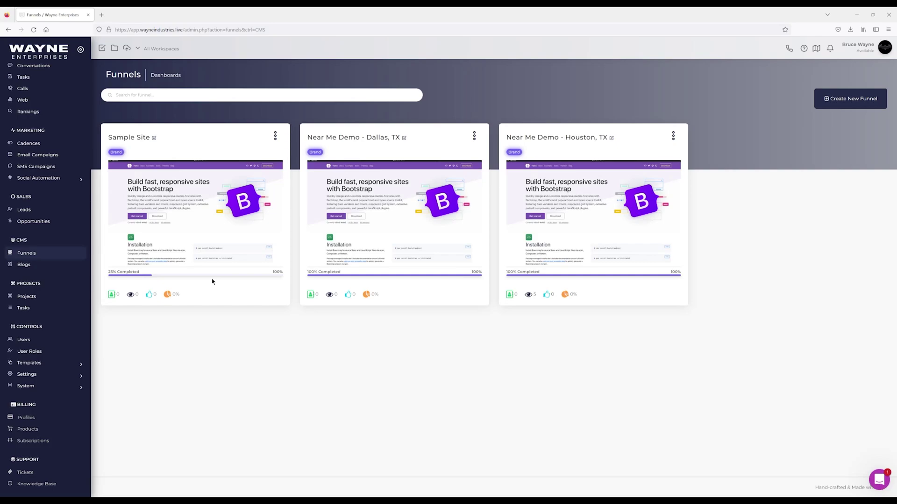
Step: Preview the Sample Site funnel, look over its home page and close the preview
{"action": "left_click", "coordinate": [275, 137]}
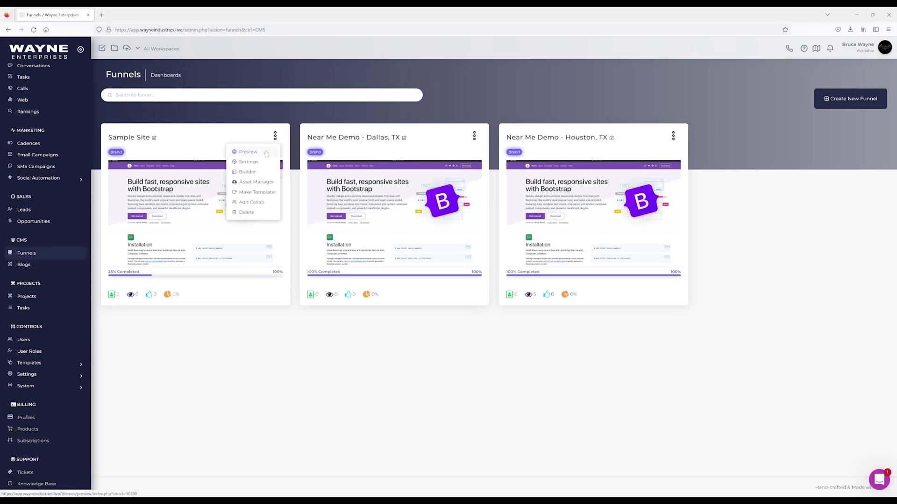
{"action": "left_click", "coordinate": [266, 152]}
{"action": "scroll", "coordinate": [366, 240], "scroll_direction": "down", "scroll_amount": 4}
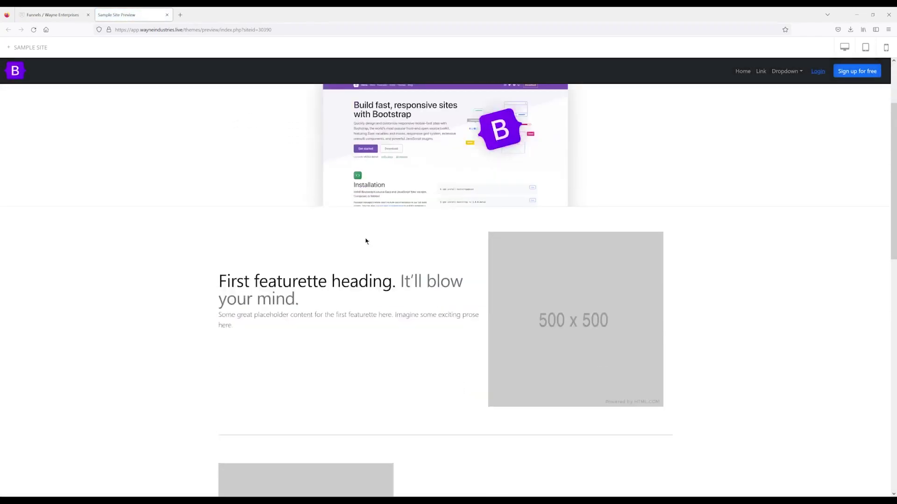
{"action": "scroll", "coordinate": [366, 240], "scroll_direction": "up", "scroll_amount": 3}
{"action": "left_click", "coordinate": [167, 15]}
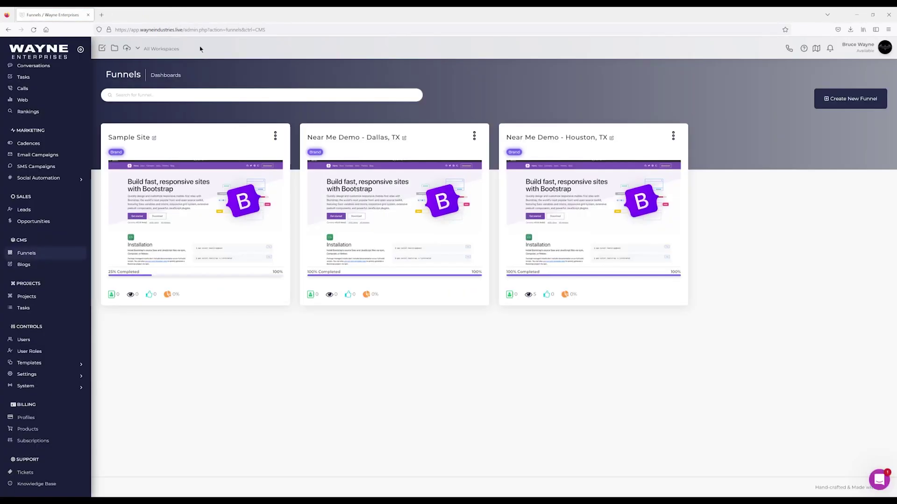
Step: View the general settings of the Sample Site funnel and return to the funnels list
{"action": "left_click", "coordinate": [275, 137]}
{"action": "left_click", "coordinate": [249, 162]}
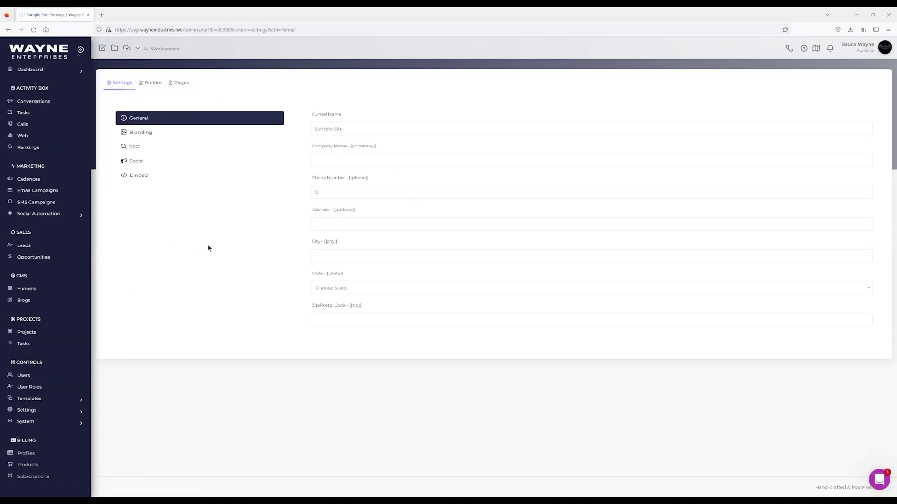
{"action": "left_click", "coordinate": [12, 29]}
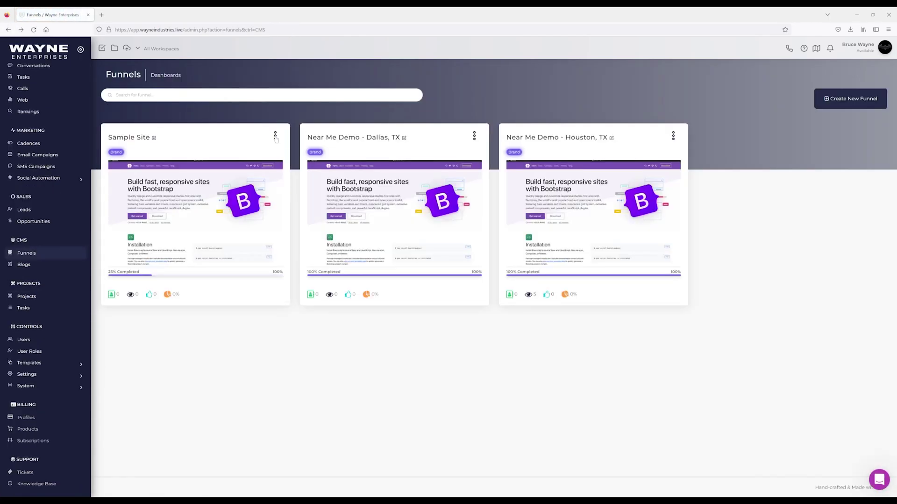
Step: View the Asset Manager from the Sample Site funnel and go back to the funnels list
{"action": "left_click", "coordinate": [275, 136]}
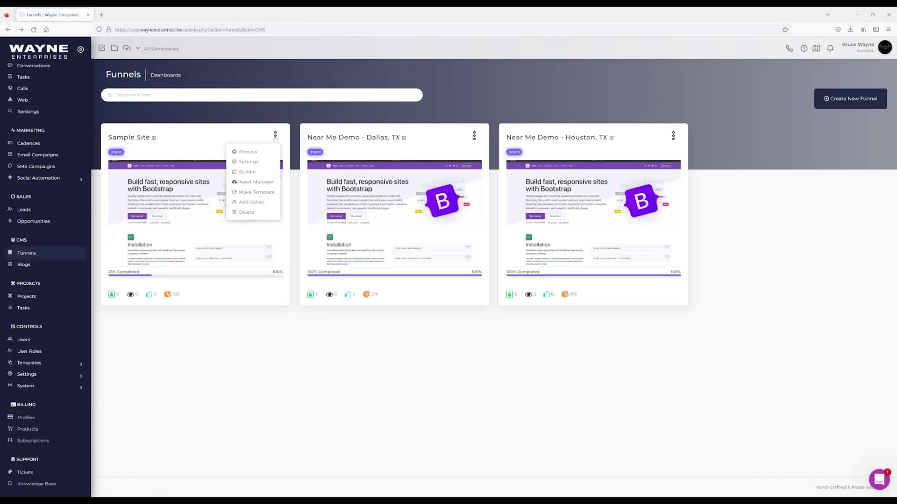
{"action": "left_click", "coordinate": [255, 184]}
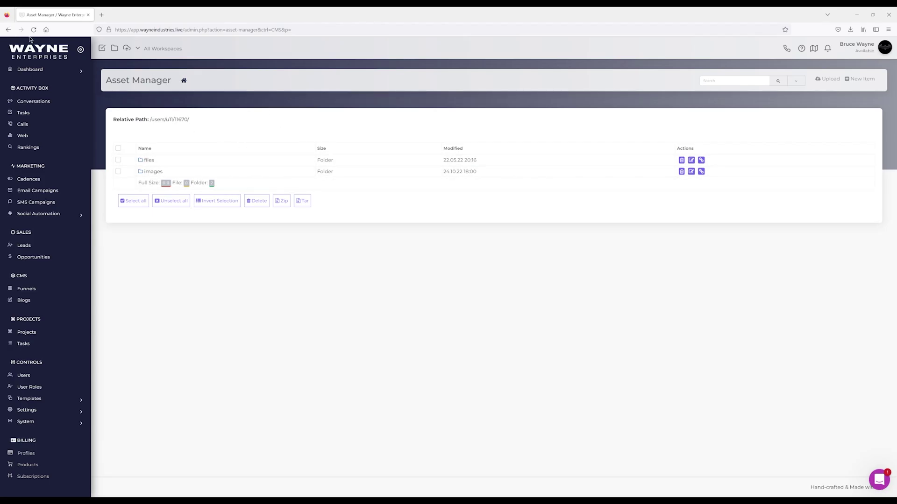
{"action": "left_click", "coordinate": [14, 31]}
Step: Look at the collaborator selection for the Sample Site funnel and close it without adding a user
{"action": "left_click", "coordinate": [275, 135]}
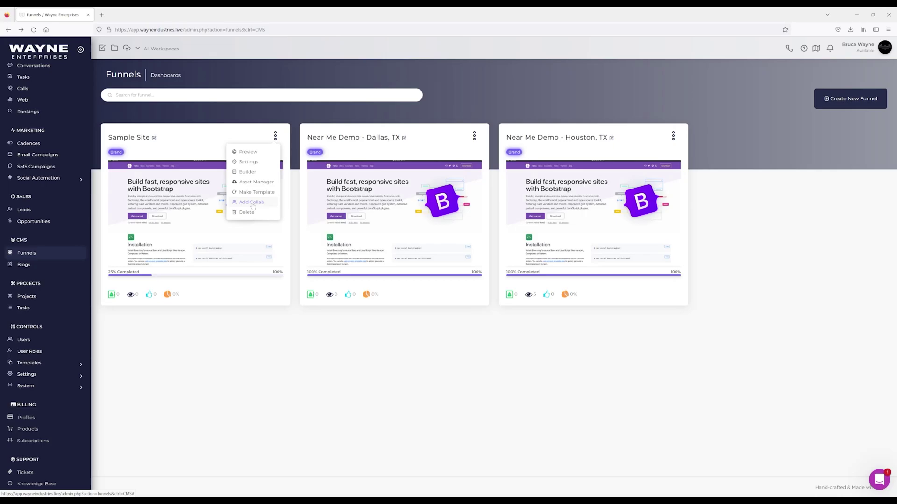
{"action": "left_click", "coordinate": [253, 203]}
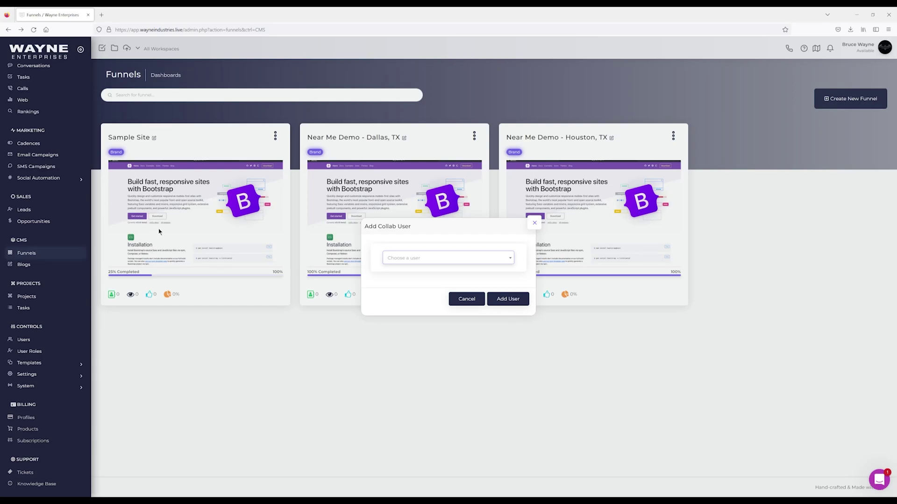
{"action": "left_click", "coordinate": [423, 258]}
{"action": "left_click", "coordinate": [373, 232]}
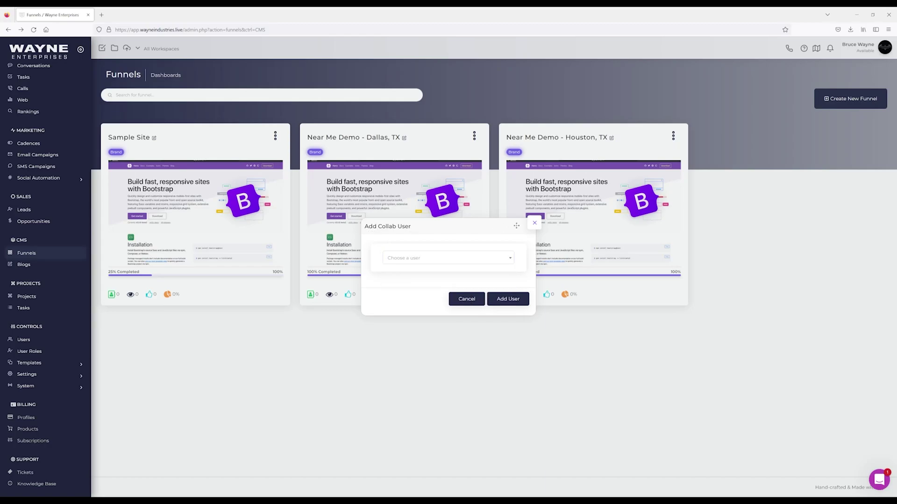
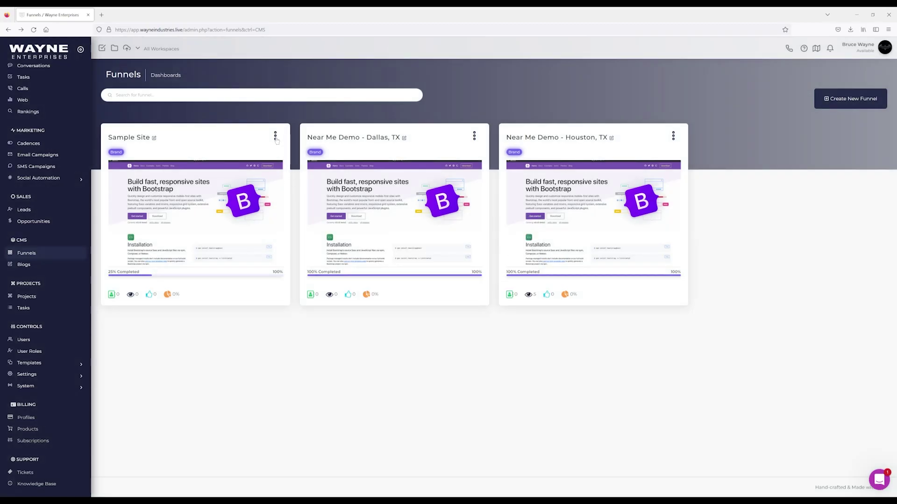
{"action": "left_click", "coordinate": [241, 328]}
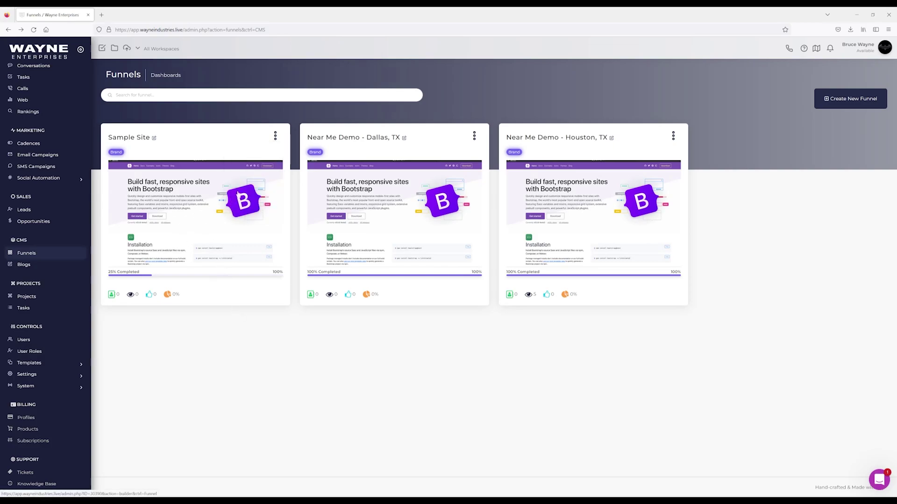
Step: Open the Sample Site funnel in the builder and select the screenshot image in the hero section
{"action": "left_click", "coordinate": [276, 138]}
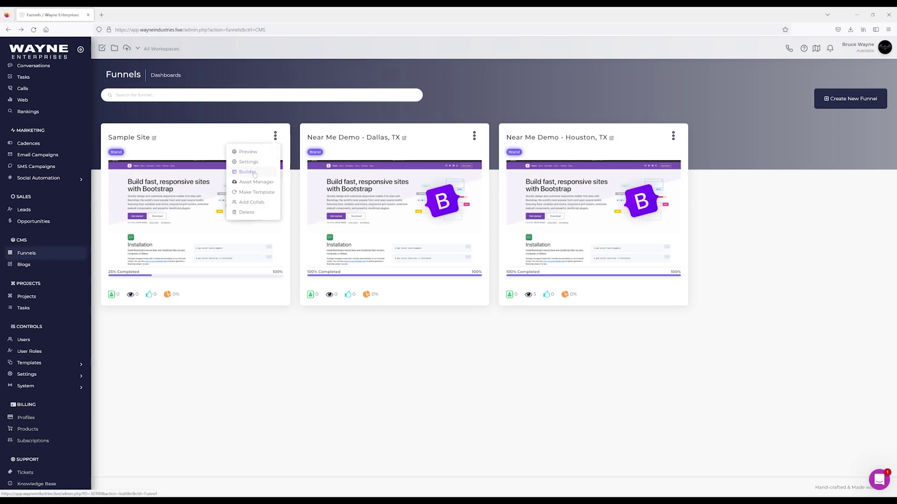
{"action": "left_click", "coordinate": [193, 221]}
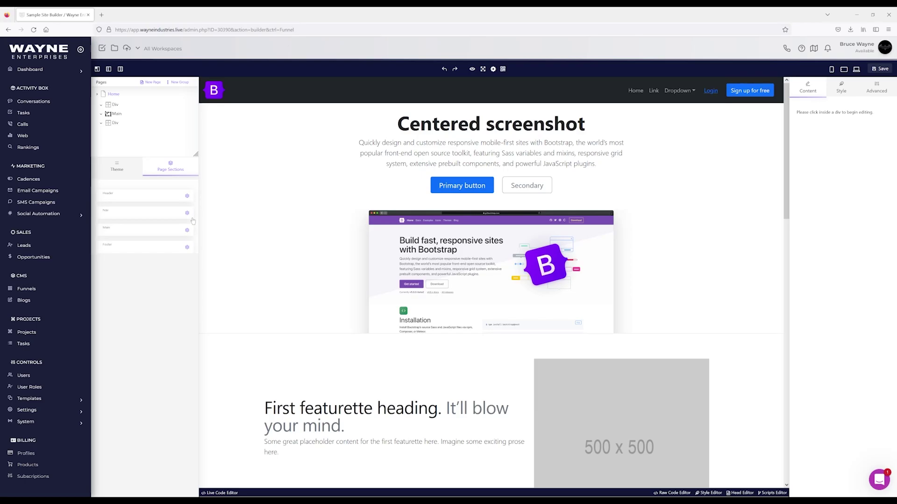
{"action": "left_click", "coordinate": [473, 240]}
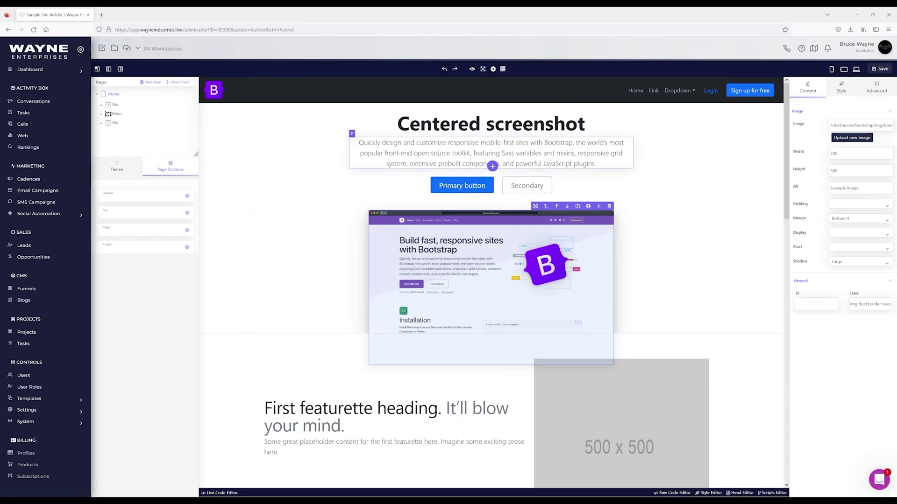
Step: Examine the content and style settings of the paragraph under the Centered screenshot heading, with its text open for editing
{"action": "left_click", "coordinate": [435, 149]}
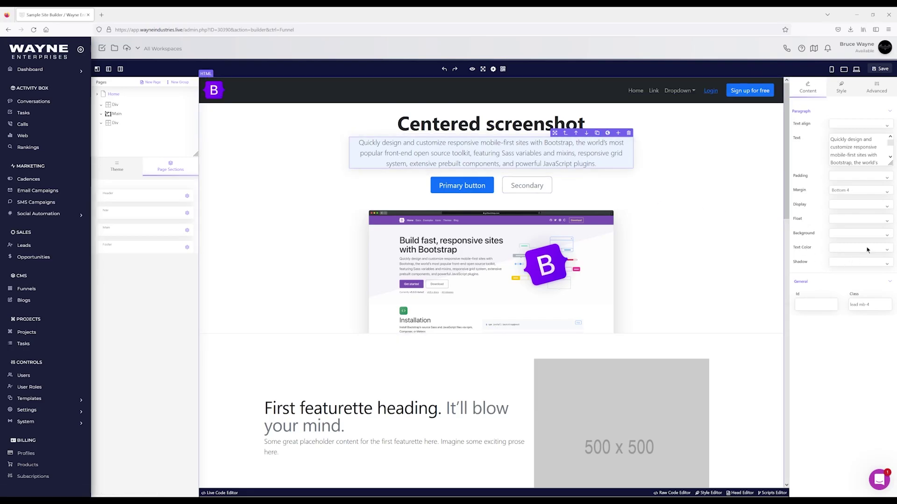
{"action": "double_click", "coordinate": [460, 154]}
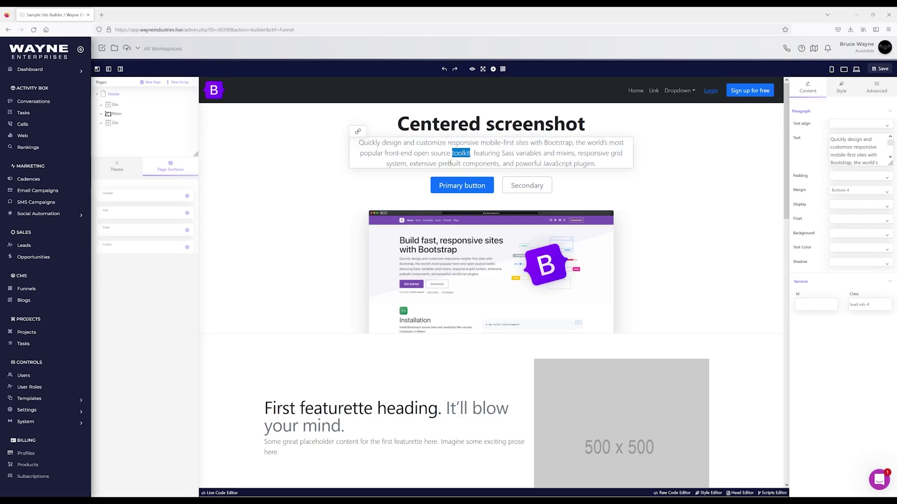
{"action": "left_click", "coordinate": [841, 87]}
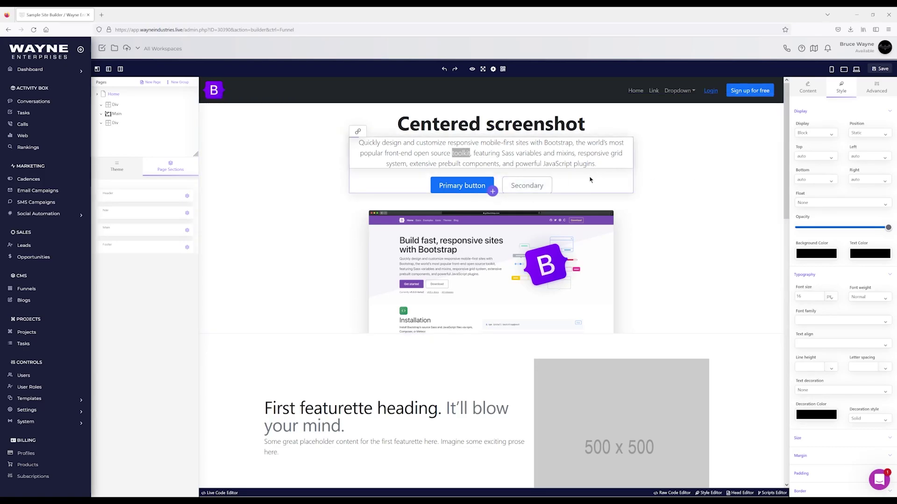
{"action": "left_click", "coordinate": [534, 150]}
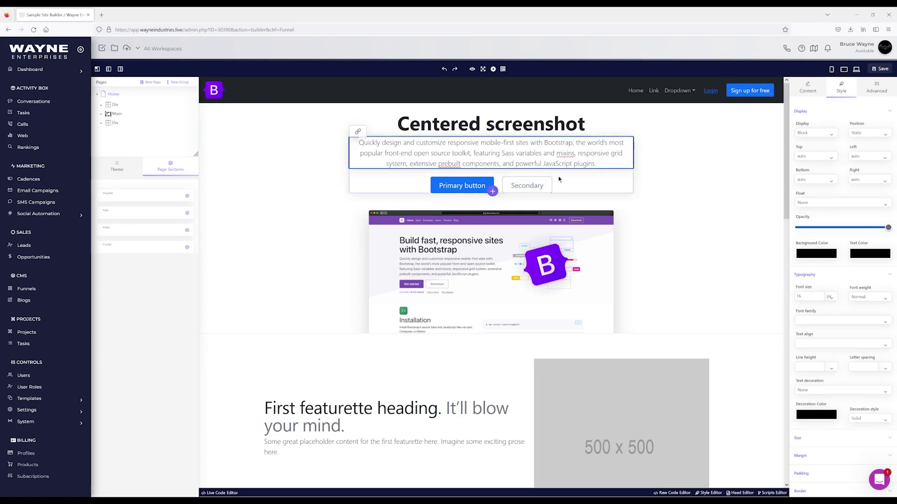
Step: Select the screenshot image and move up through its parent divs to the whole hero section, viewing their content settings
{"action": "left_click", "coordinate": [444, 250]}
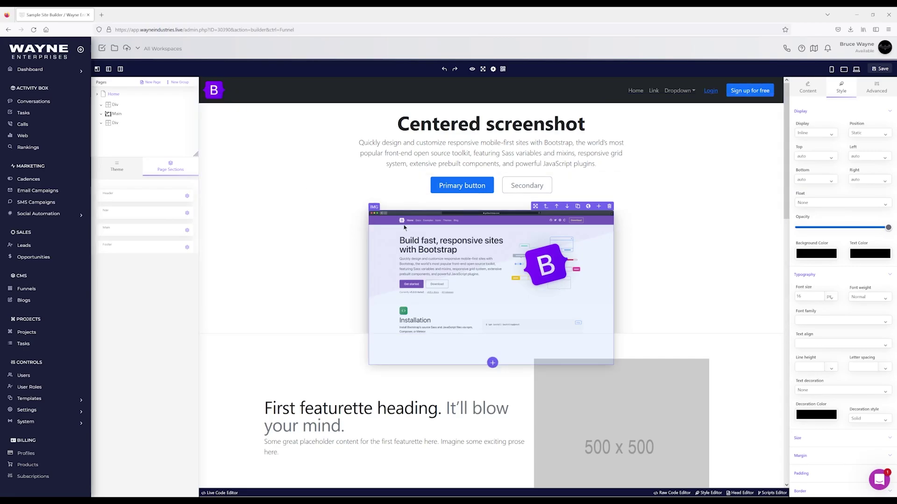
{"action": "left_click", "coordinate": [552, 208]}
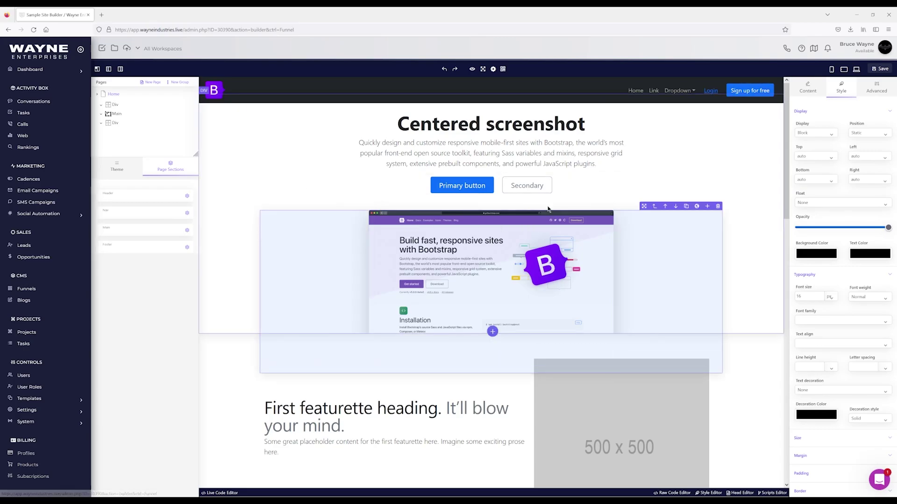
{"action": "left_click", "coordinate": [807, 87]}
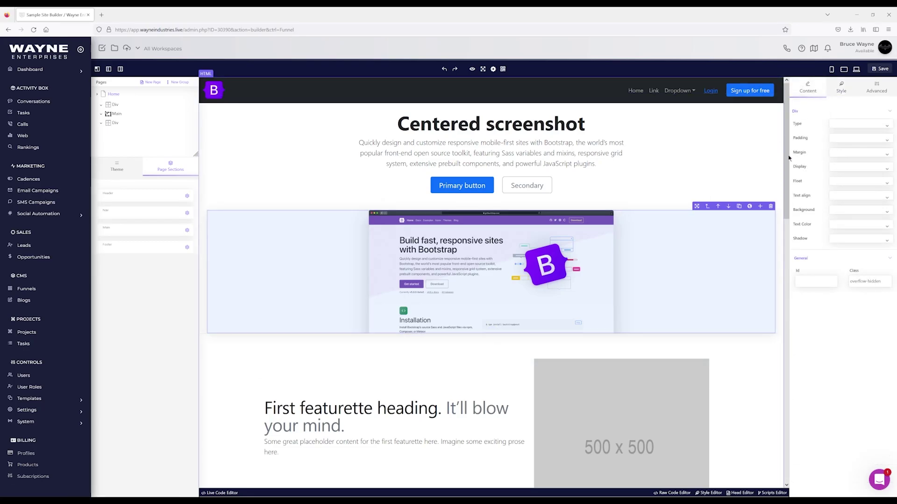
{"action": "left_click", "coordinate": [708, 209]}
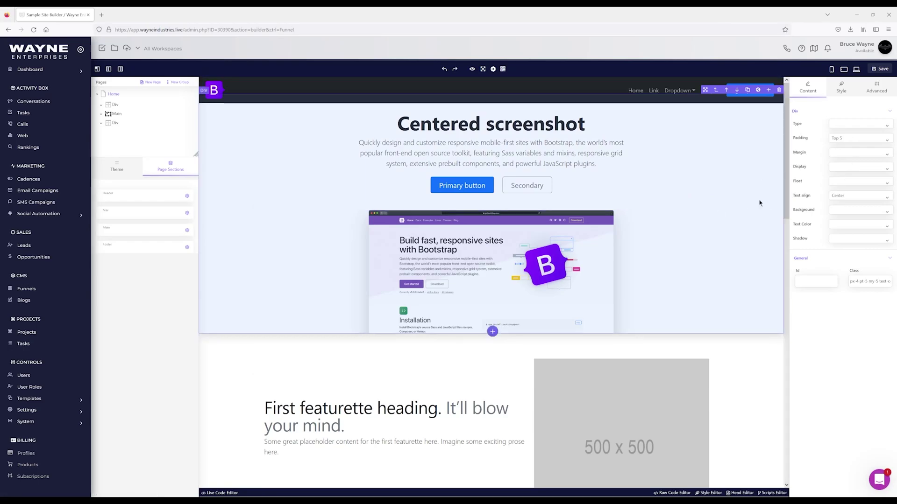
Step: Expand the Home page structure through the first Div, Header, Nav and Container, and select the Span element
{"action": "left_click", "coordinate": [101, 105]}
{"action": "left_click", "coordinate": [106, 115]}
{"action": "left_click", "coordinate": [110, 126]}
{"action": "left_click", "coordinate": [115, 137]}
{"action": "scroll", "coordinate": [148, 129], "scroll_direction": "down", "scroll_amount": 1}
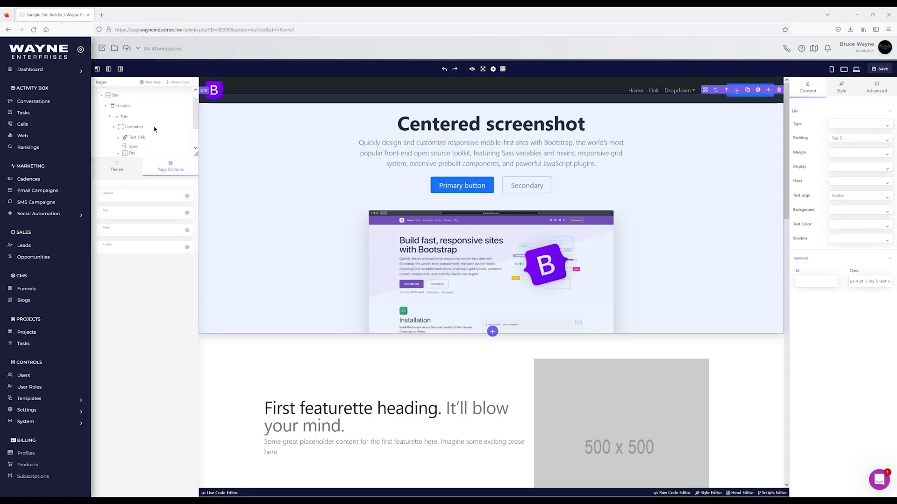
{"action": "left_click", "coordinate": [133, 119]}
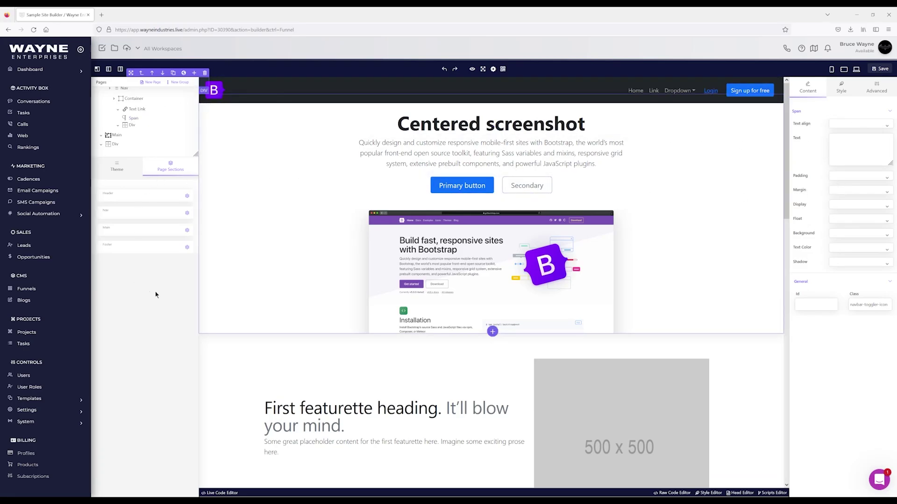
Step: Set the bs-primary colour of the site theme to #23426F
{"action": "left_click", "coordinate": [113, 171]}
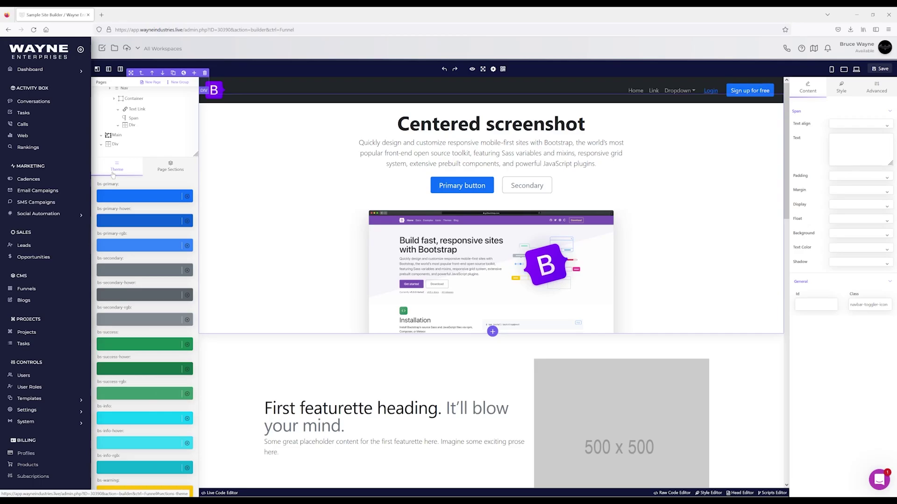
{"action": "left_click", "coordinate": [864, 51]}
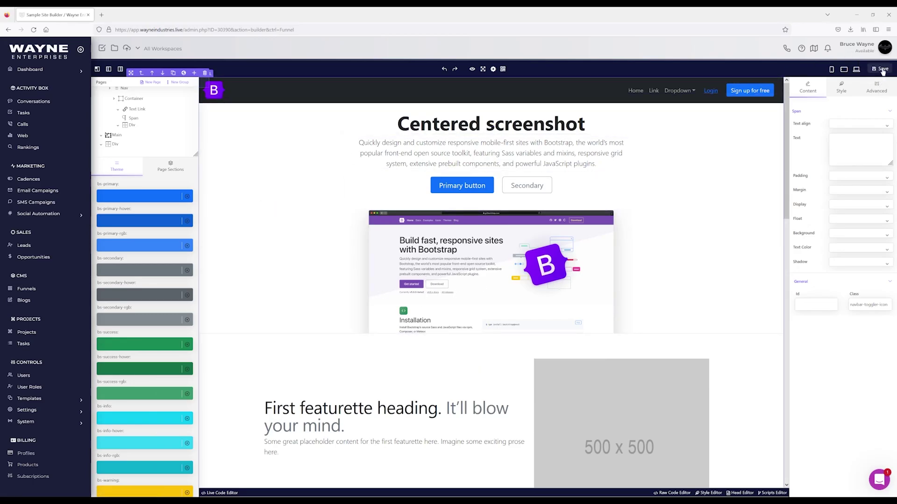
{"action": "left_click", "coordinate": [136, 197]}
{"action": "left_click", "coordinate": [129, 232]}
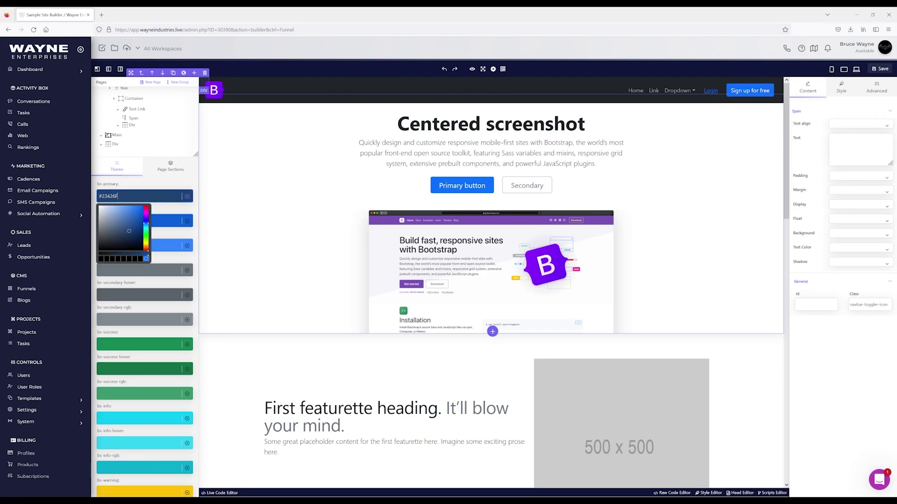
Step: Set the theme's bs-primary-hover colour to #103264 and bs-primary-rgb to rgb(13, 65, 141), and look through the remaining theme colours
{"action": "left_click", "coordinate": [161, 220]}
{"action": "left_click", "coordinate": [134, 254]}
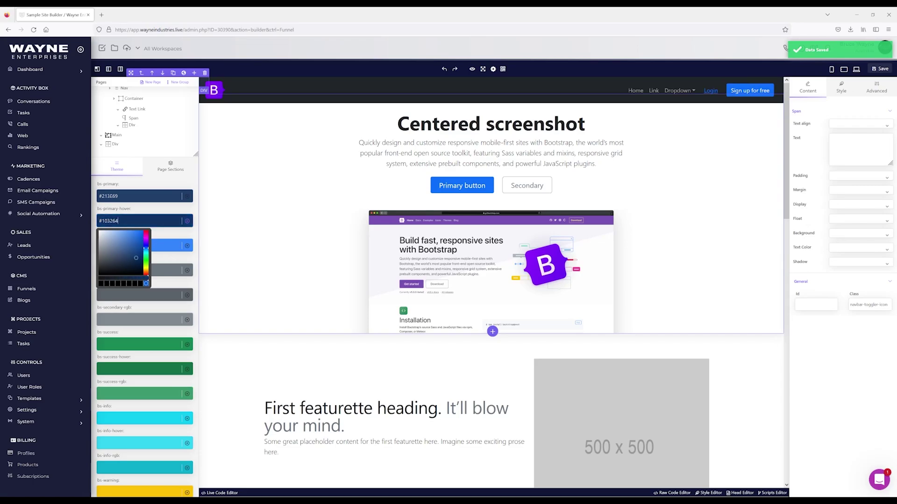
{"action": "left_click", "coordinate": [158, 246]}
{"action": "left_click", "coordinate": [137, 271]}
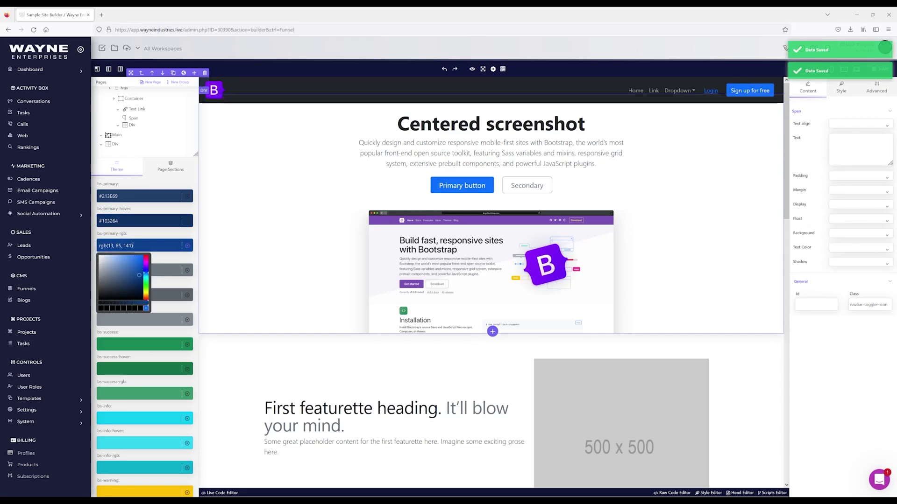
{"action": "left_click", "coordinate": [155, 253]}
{"action": "scroll", "coordinate": [156, 252], "scroll_direction": "down", "scroll_amount": 2}
{"action": "scroll", "coordinate": [155, 253], "scroll_direction": "down", "scroll_amount": 5}
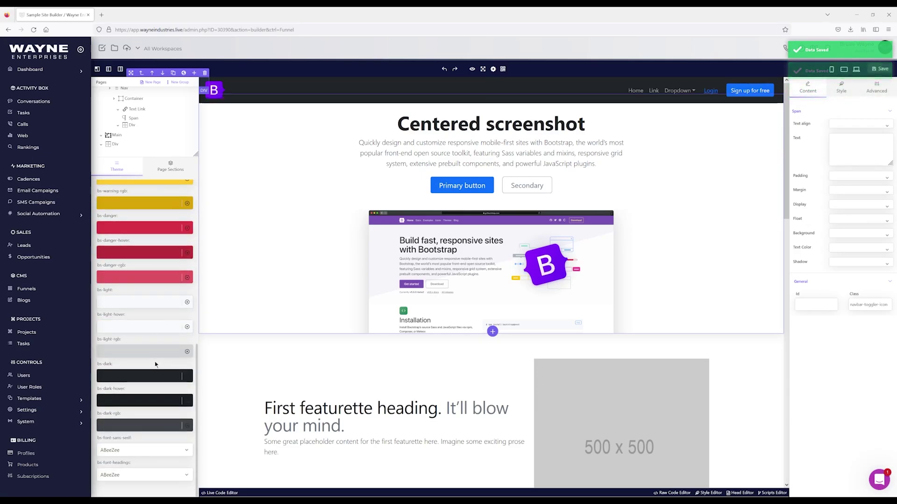
{"action": "scroll", "coordinate": [154, 364], "scroll_direction": "up", "scroll_amount": 8}
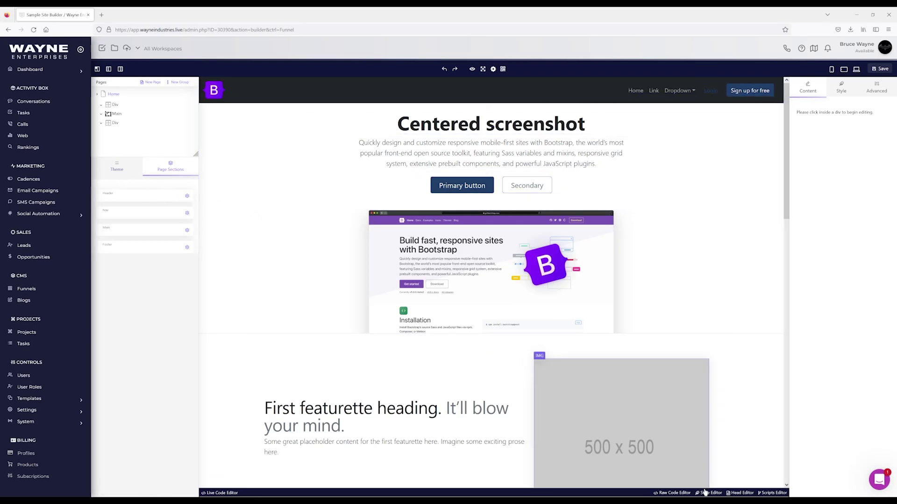
Step: View the page's raw code, style, head and scripts editors in turn, and return to the visual page
{"action": "left_click", "coordinate": [676, 493]}
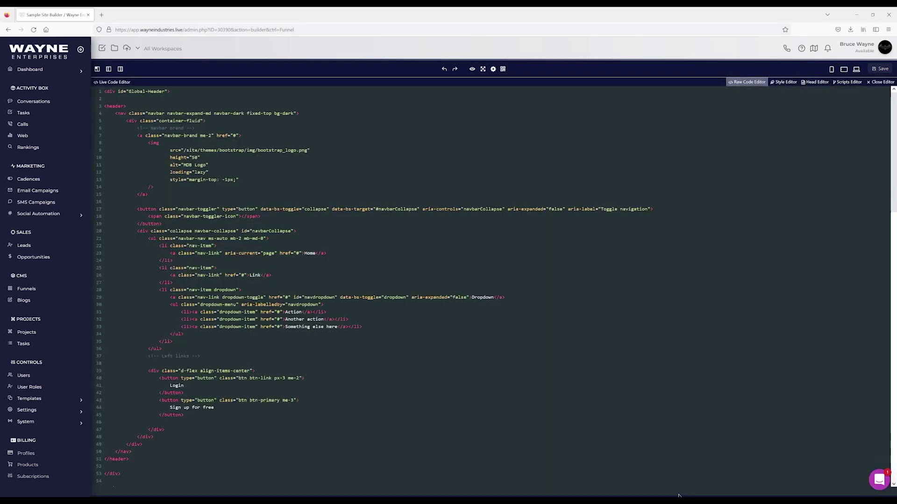
{"action": "left_click", "coordinate": [779, 84]}
{"action": "left_click", "coordinate": [818, 83]}
{"action": "left_click", "coordinate": [844, 84]}
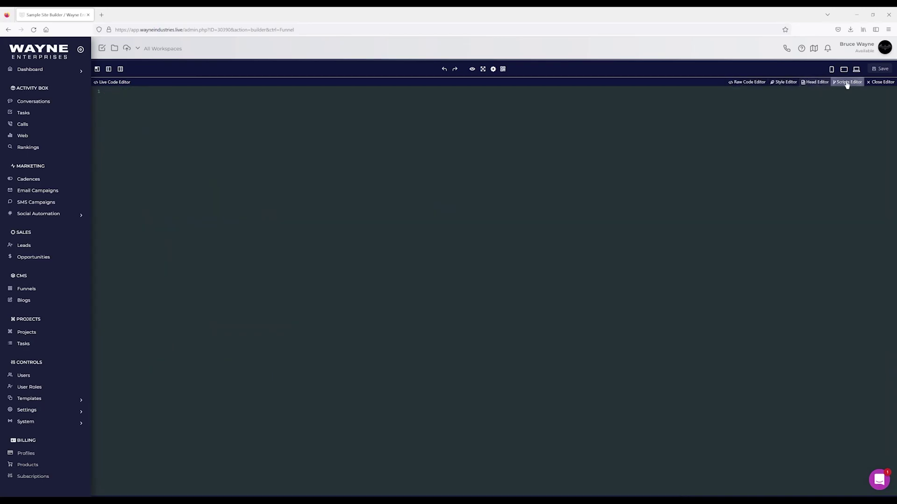
{"action": "left_click", "coordinate": [882, 82]}
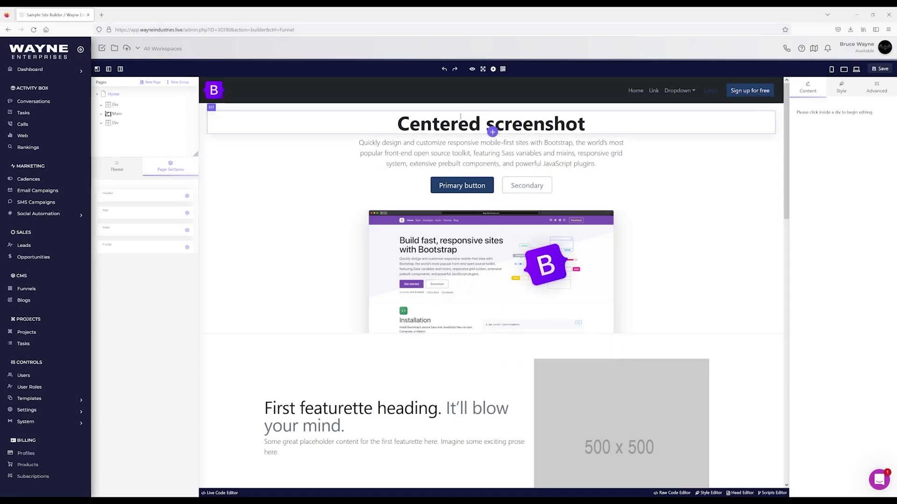
Step: Select the paragraph under the Centered screenshot heading and view the live code alongside the page preview
{"action": "left_click", "coordinate": [495, 154]}
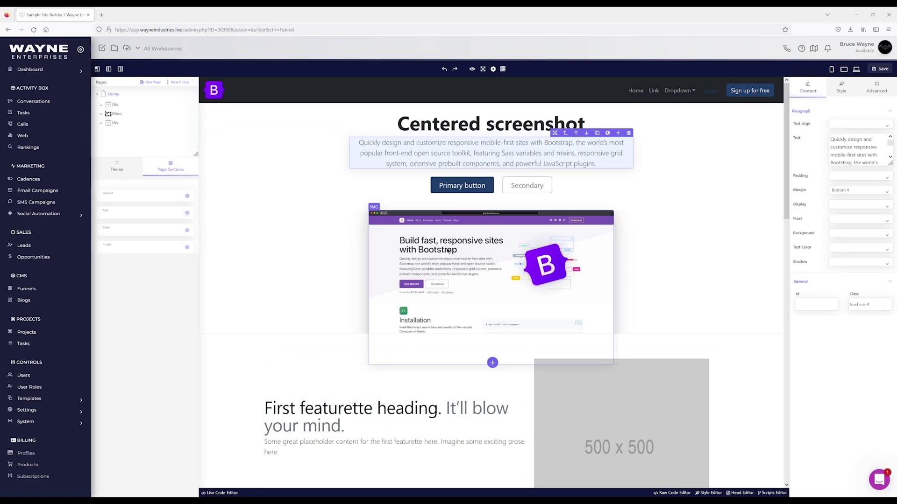
{"action": "left_click", "coordinate": [223, 492]}
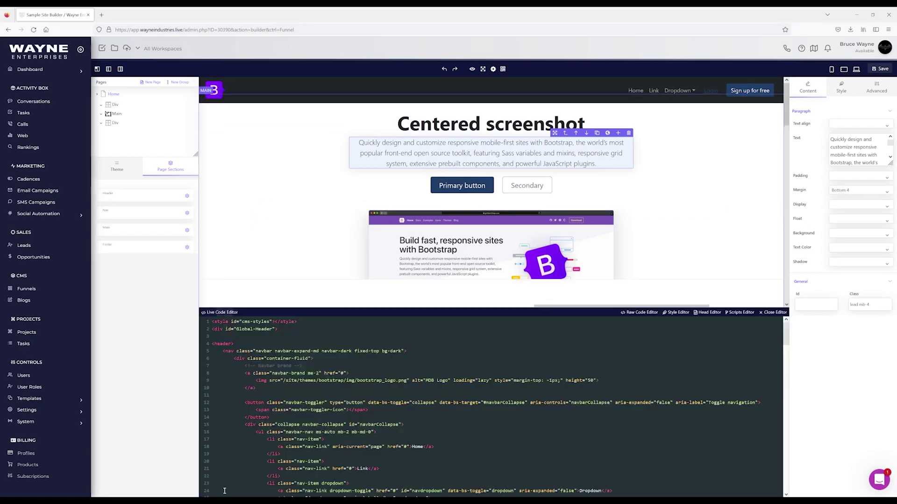
{"action": "left_click", "coordinate": [782, 314]}
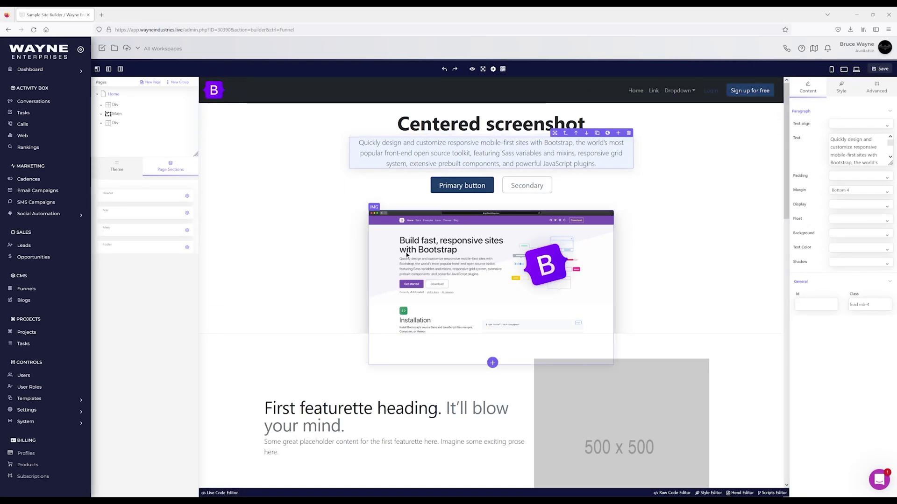
Step: Look over the page's featurette sections and select the grid row containing the First featurette heading and its image
{"action": "scroll", "coordinate": [422, 245], "scroll_direction": "down", "scroll_amount": 4}
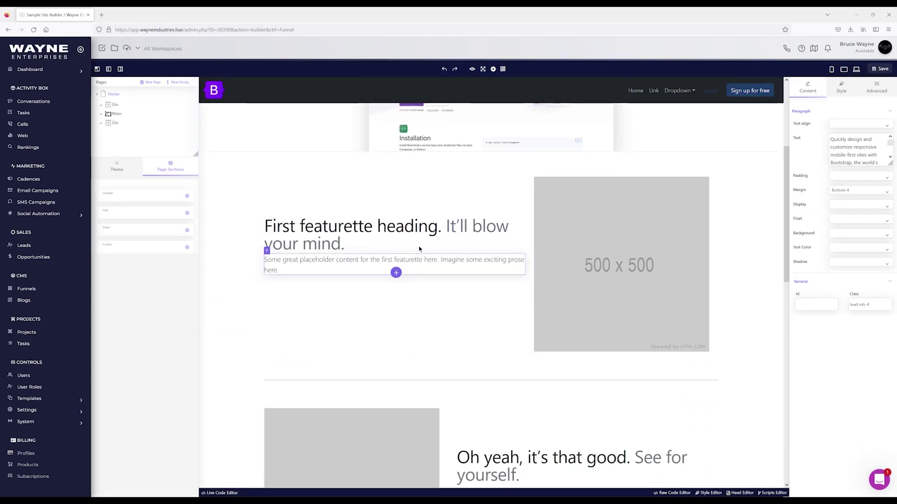
{"action": "scroll", "coordinate": [453, 286], "scroll_direction": "up", "scroll_amount": 4}
{"action": "scroll", "coordinate": [363, 201], "scroll_direction": "down", "scroll_amount": 3}
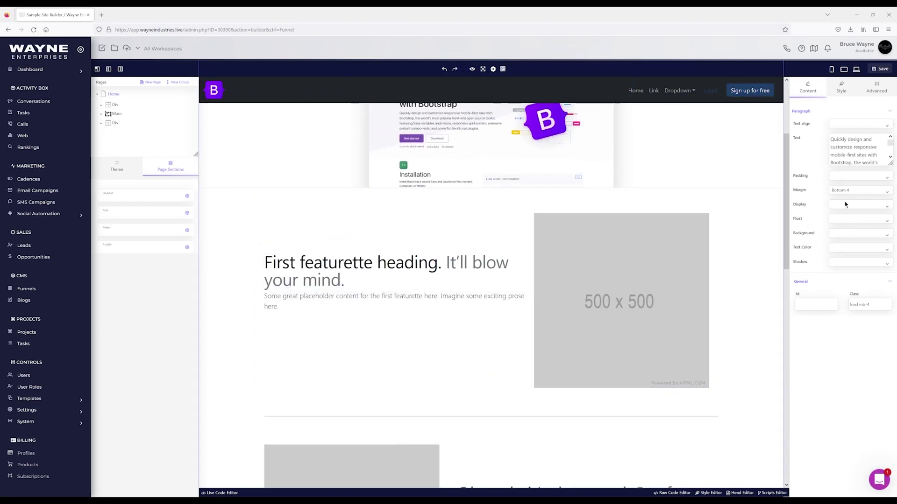
{"action": "scroll", "coordinate": [386, 286], "scroll_direction": "up", "scroll_amount": 3}
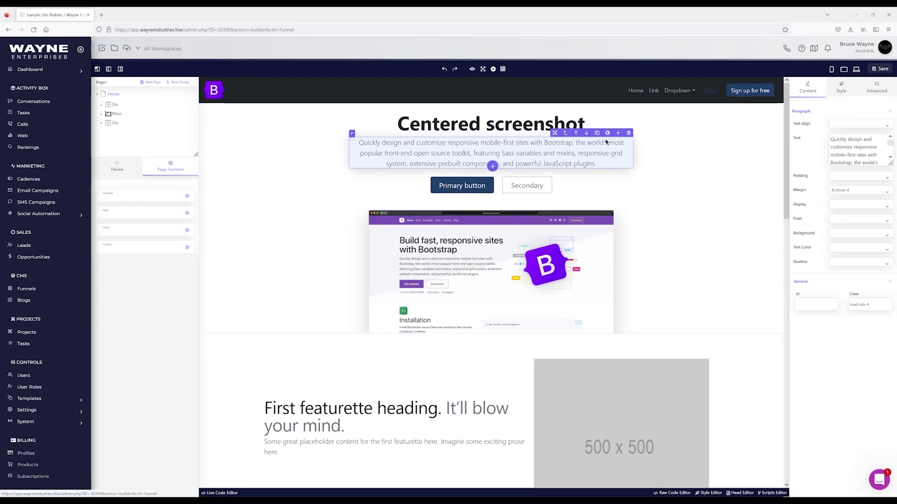
{"action": "scroll", "coordinate": [395, 235], "scroll_direction": "down", "scroll_amount": 5}
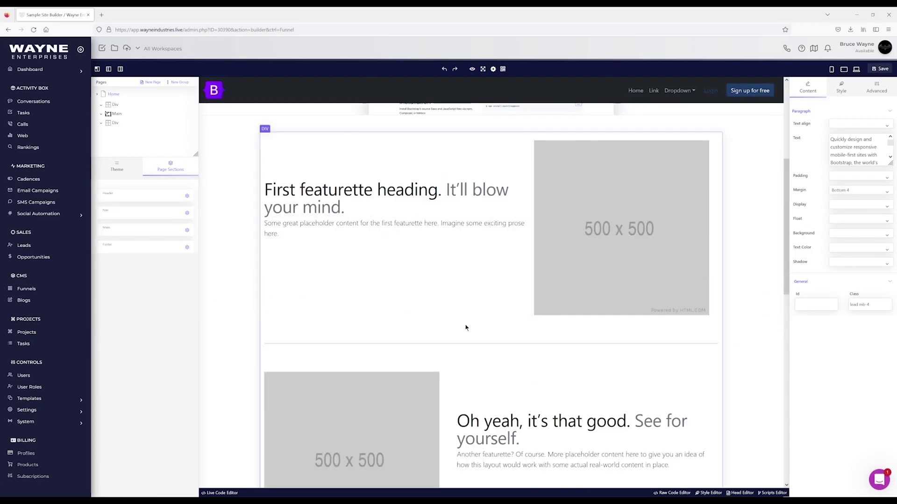
{"action": "scroll", "coordinate": [483, 293], "scroll_direction": "down", "scroll_amount": 5}
{"action": "scroll", "coordinate": [481, 289], "scroll_direction": "up", "scroll_amount": 6}
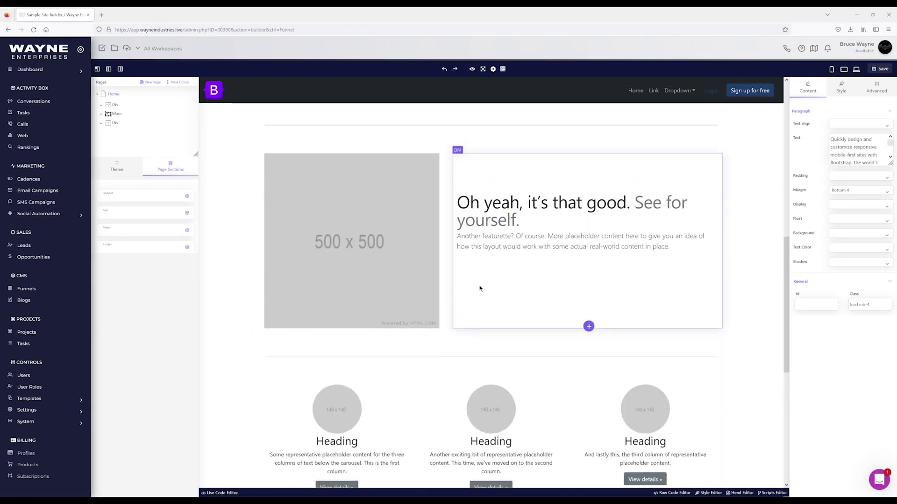
{"action": "left_click", "coordinate": [457, 306]}
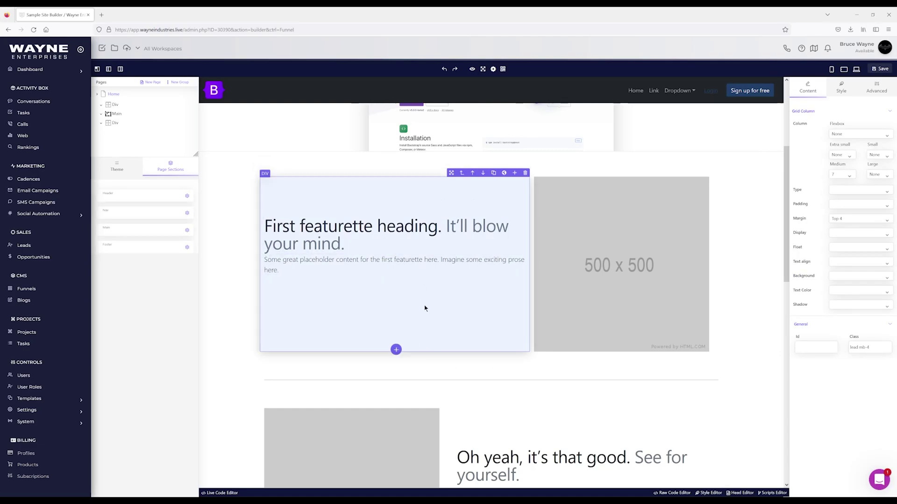
{"action": "left_click", "coordinate": [473, 173]}
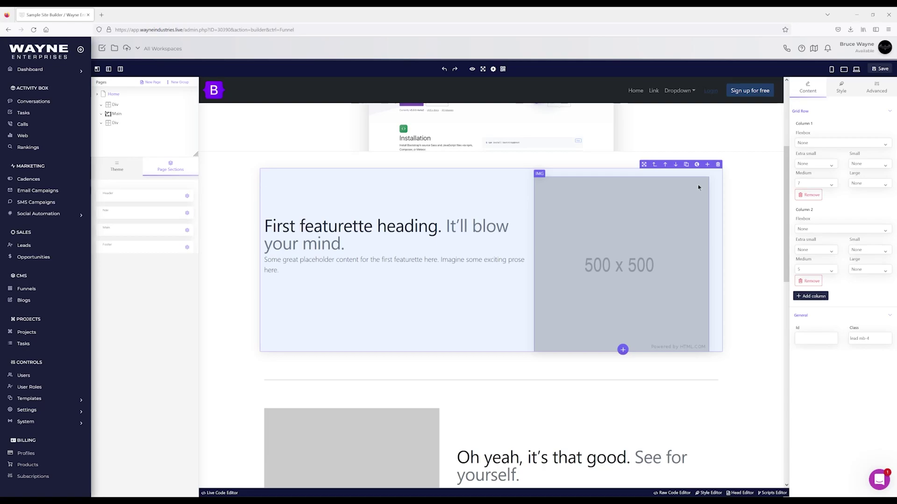
Step: Insert the page kit block with three circular images and headings, using the Inside placement, into the first featurette's grid row
{"action": "left_click", "coordinate": [707, 165]}
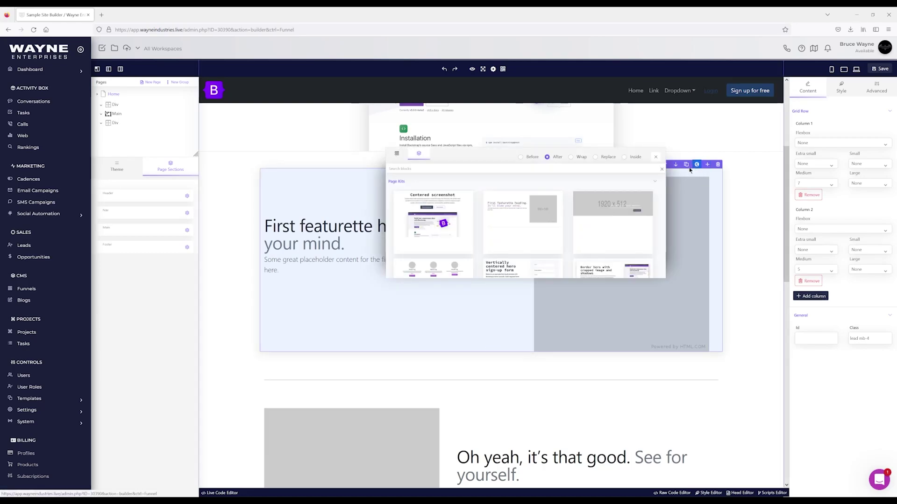
{"action": "left_click", "coordinate": [521, 157]}
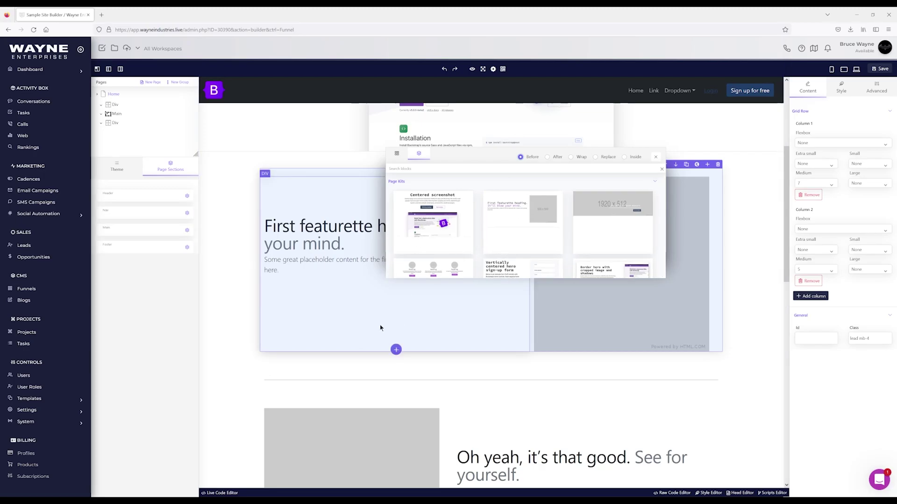
{"action": "left_click", "coordinate": [546, 157]}
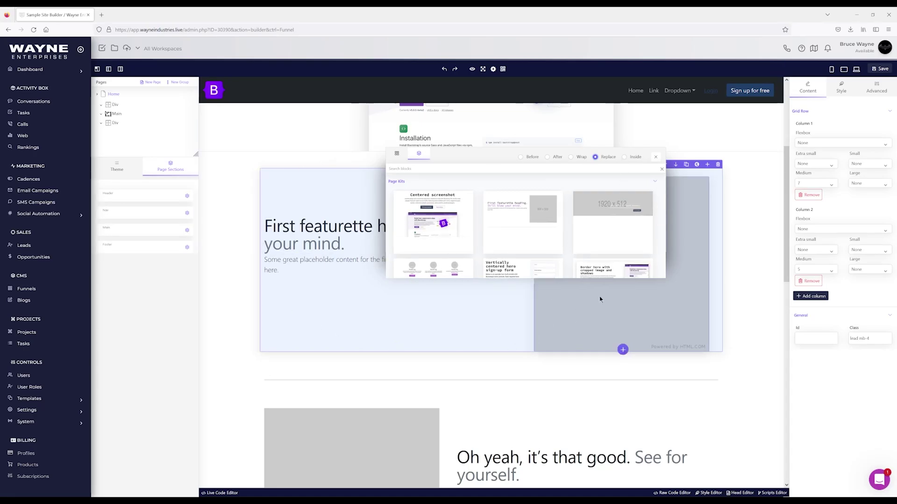
{"action": "left_click", "coordinate": [624, 157]}
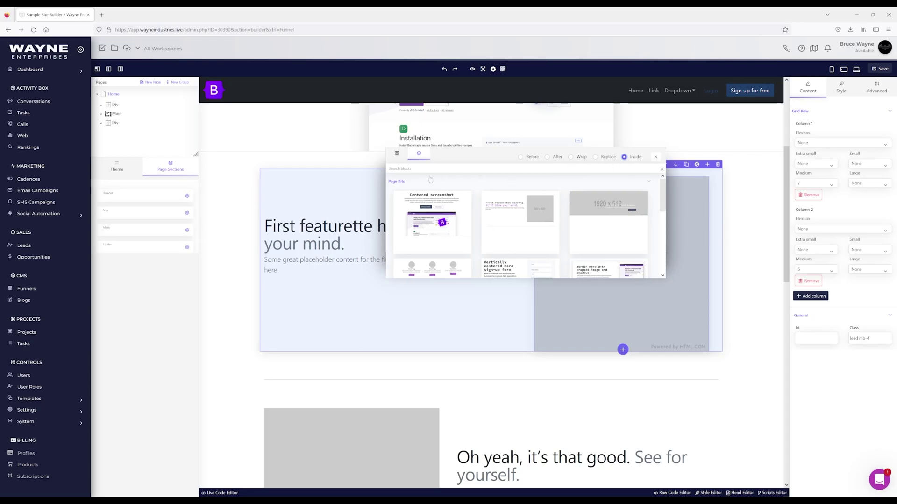
{"action": "scroll", "coordinate": [531, 204], "scroll_direction": "down", "scroll_amount": 10}
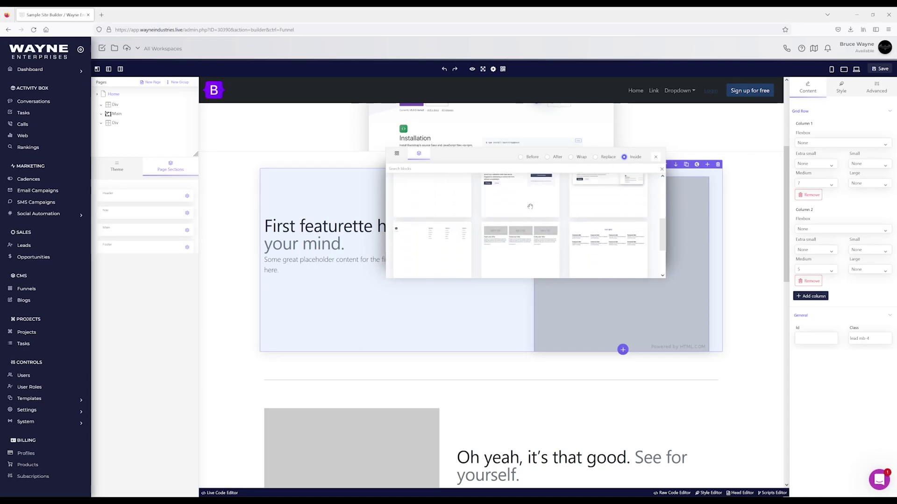
{"action": "scroll", "coordinate": [493, 228], "scroll_direction": "up", "scroll_amount": 2}
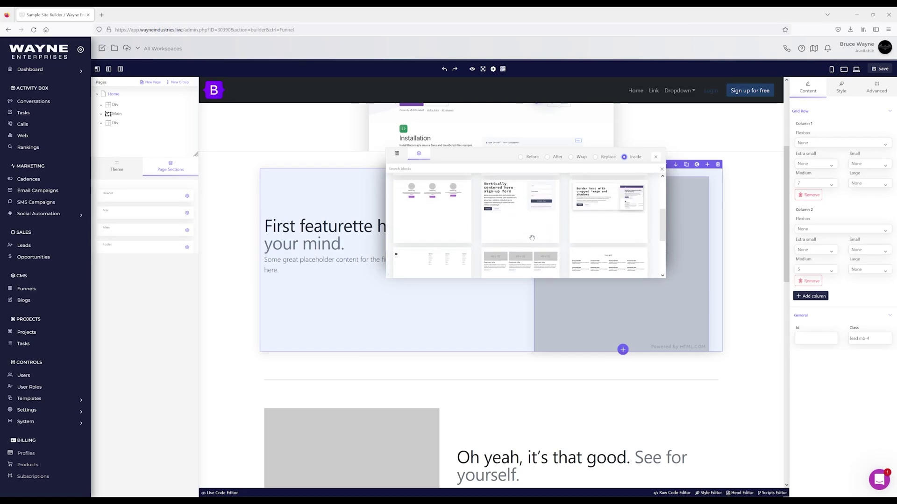
{"action": "scroll", "coordinate": [531, 237], "scroll_direction": "up", "scroll_amount": 2}
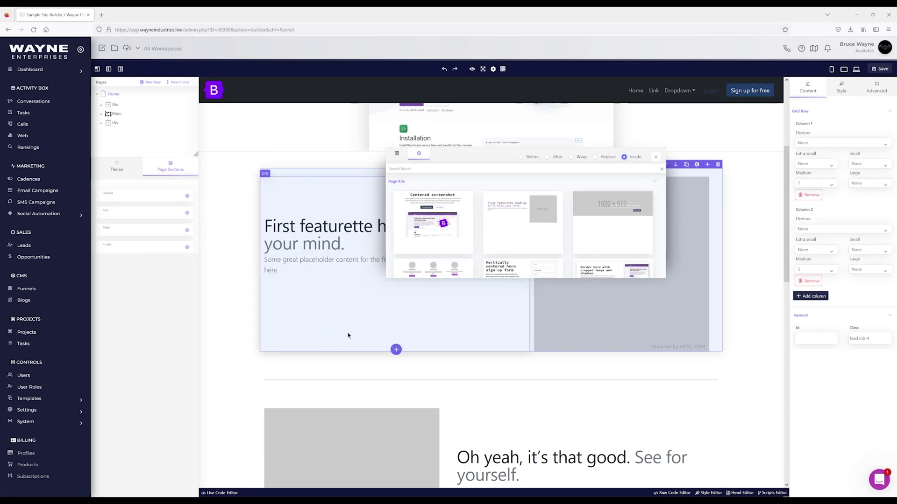
{"action": "scroll", "coordinate": [607, 221], "scroll_direction": "down", "scroll_amount": 2}
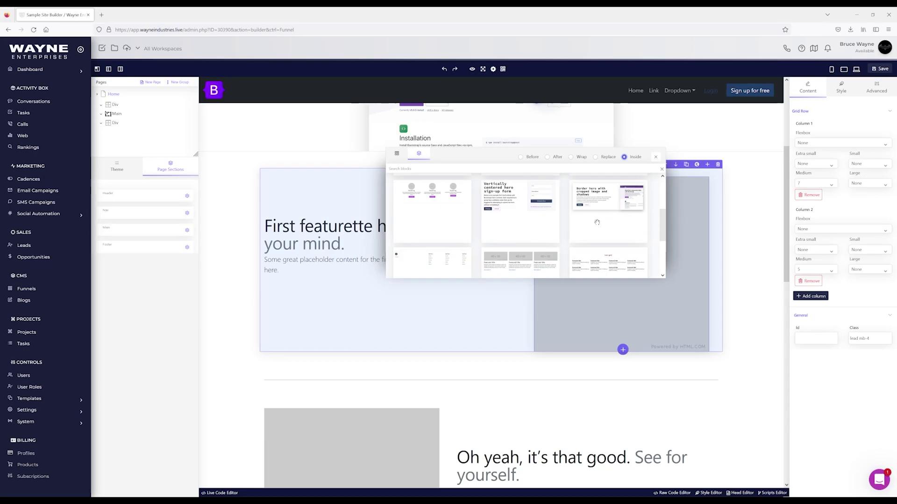
{"action": "left_click", "coordinate": [429, 195]}
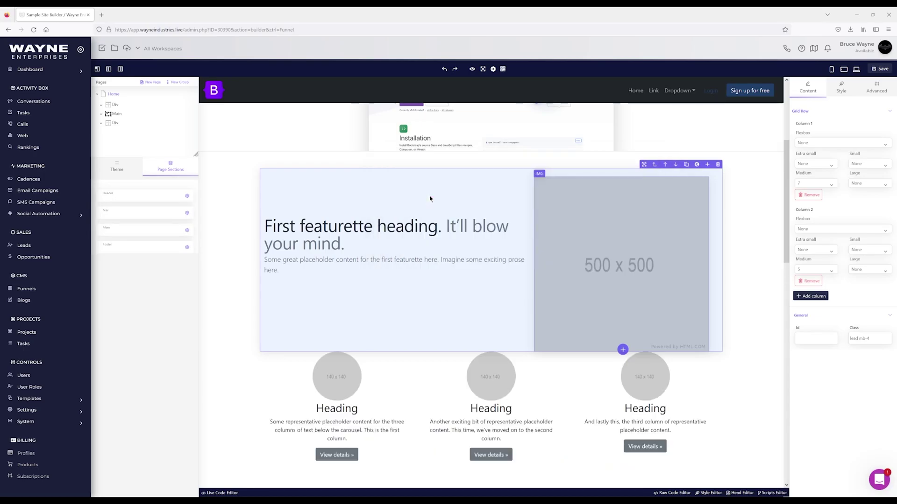
Step: Set the top margin of the inserted three-column heading row to 60 px
{"action": "scroll", "coordinate": [467, 280], "scroll_direction": "down", "scroll_amount": 1}
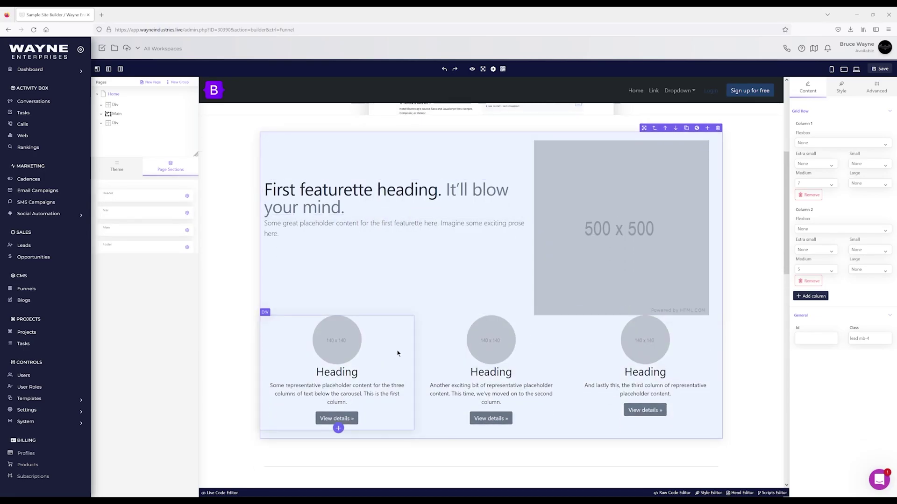
{"action": "left_click", "coordinate": [566, 330]}
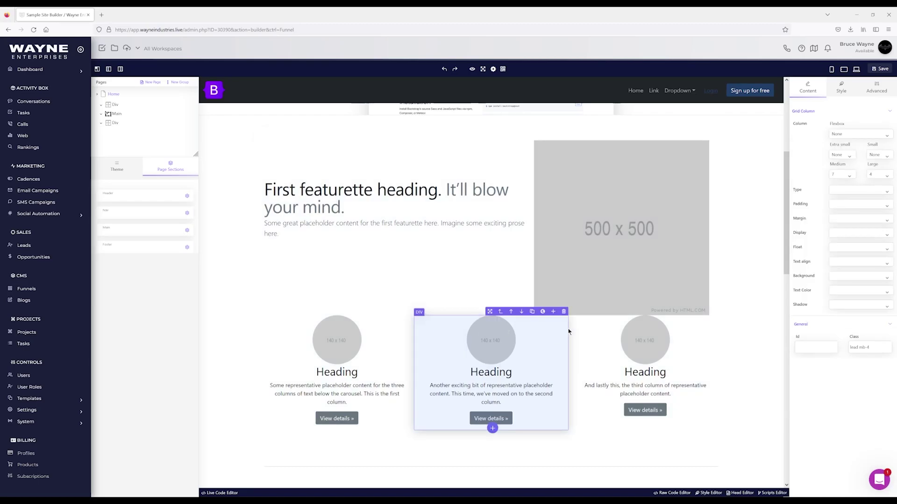
{"action": "left_click", "coordinate": [500, 311]}
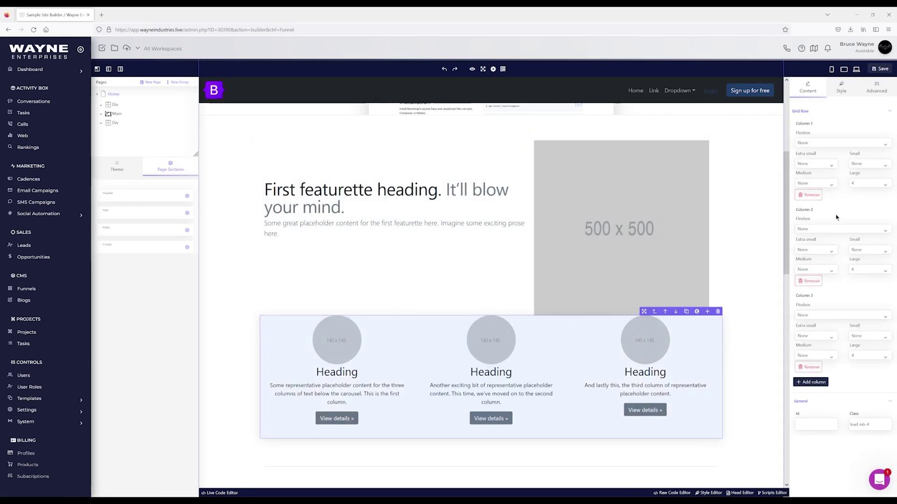
{"action": "left_click", "coordinate": [842, 88]}
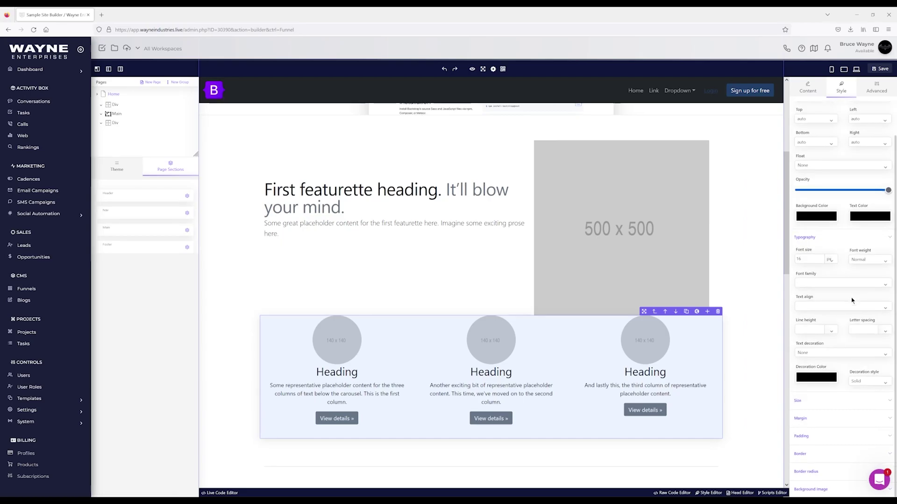
{"action": "left_click", "coordinate": [811, 421]}
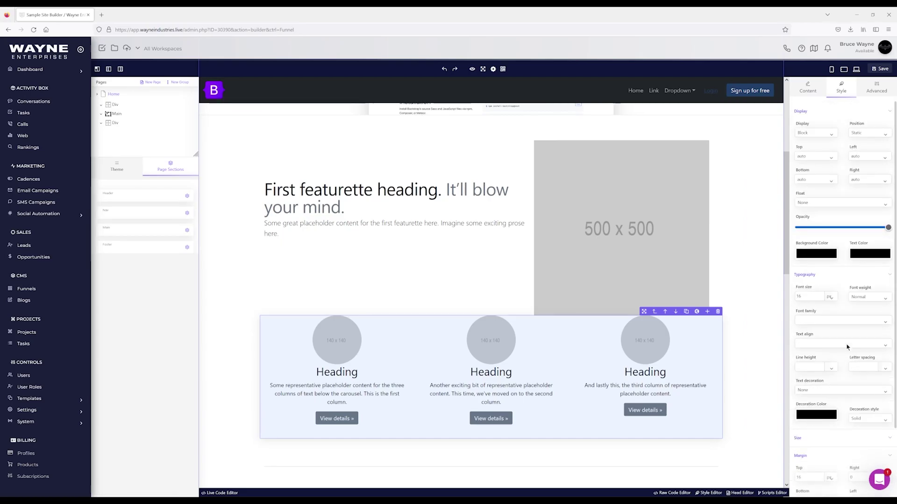
{"action": "scroll", "coordinate": [847, 360], "scroll_direction": "down", "scroll_amount": 1}
{"action": "type", "text": "50"}
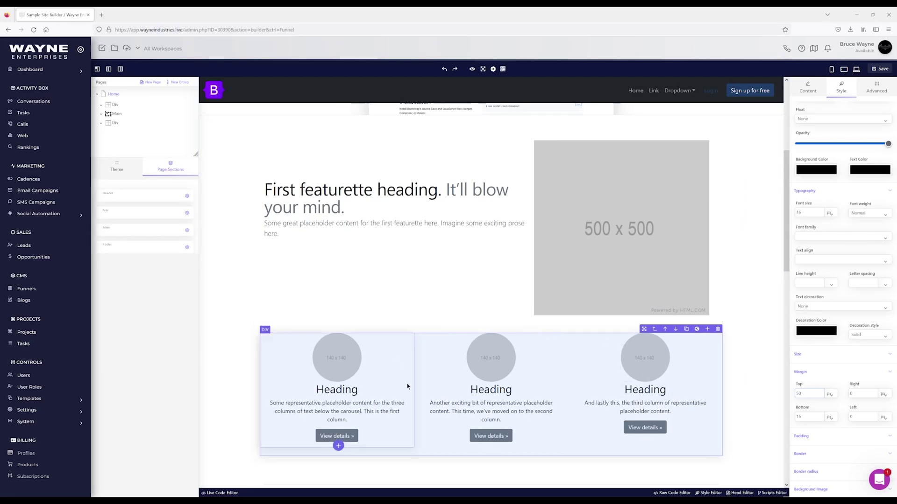
{"action": "double_click", "coordinate": [800, 394]}
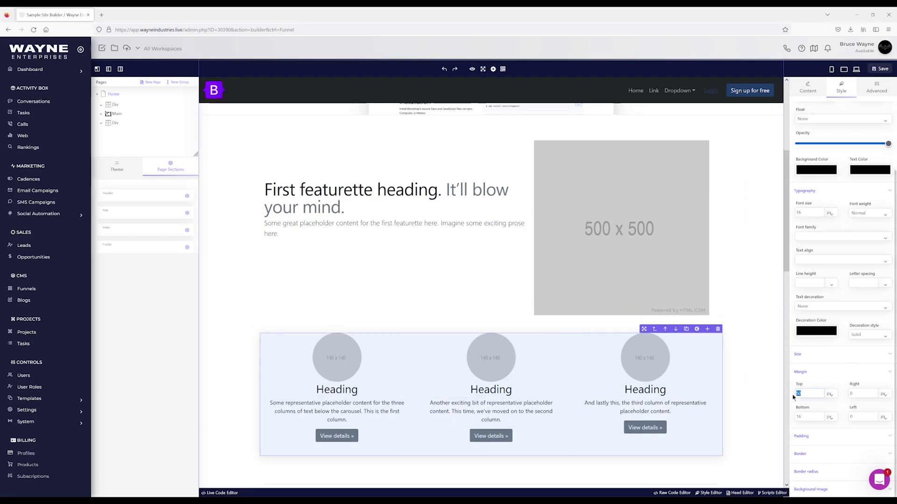
{"action": "type", "text": "60"}
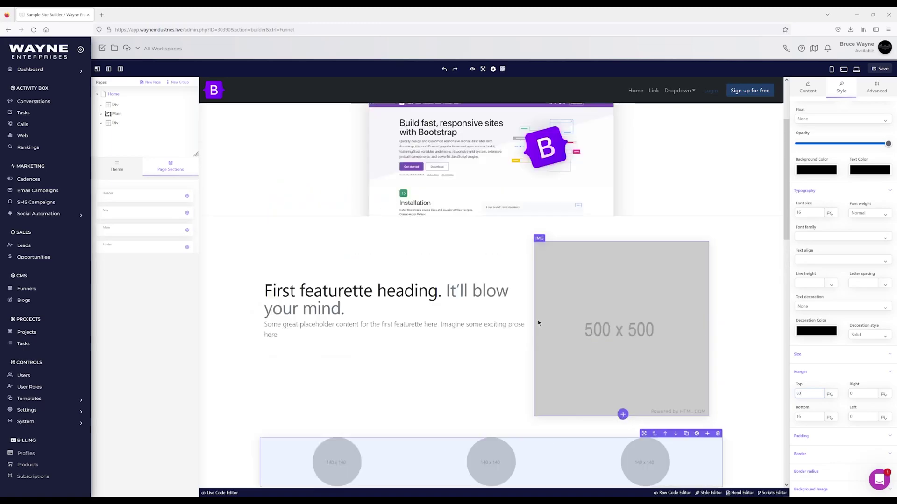
{"action": "scroll", "coordinate": [588, 305], "scroll_direction": "up", "scroll_amount": 5}
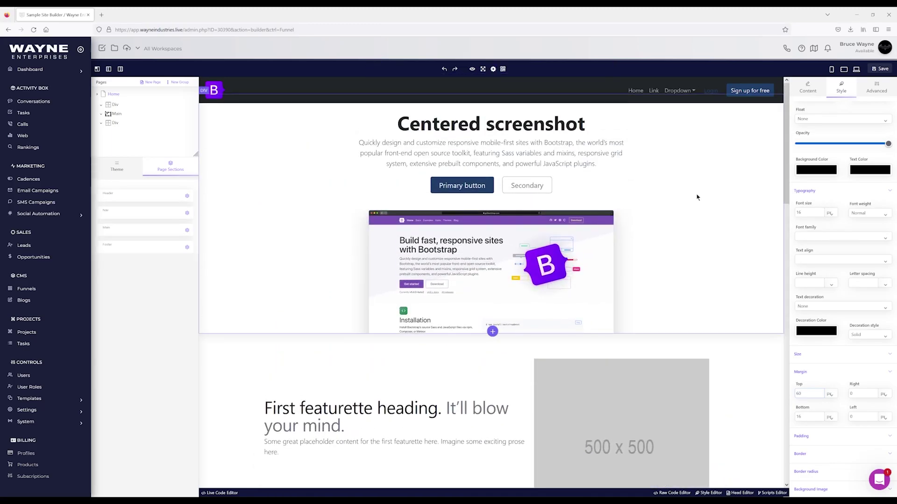
Step: Preview the page layout at tablet width, checking how the featurette and three-heading row stack, and return to desktop width
{"action": "left_click", "coordinate": [845, 69]}
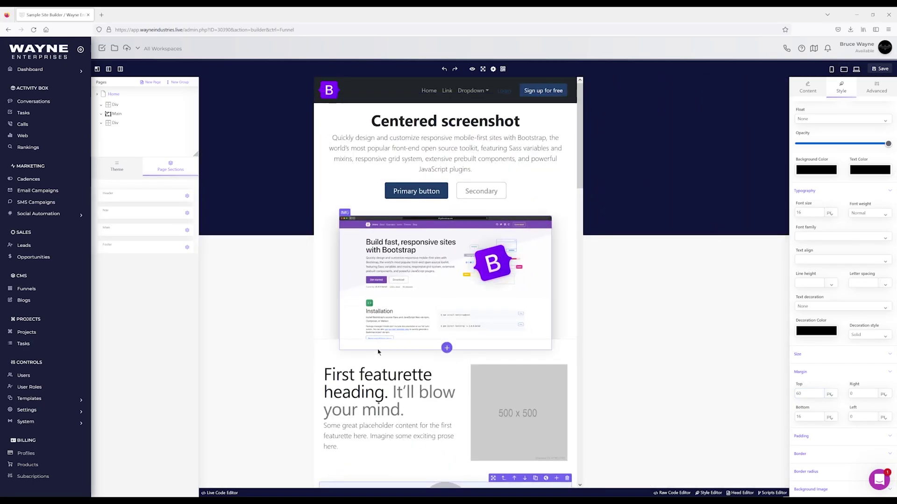
{"action": "scroll", "coordinate": [444, 280], "scroll_direction": "down", "scroll_amount": 6}
{"action": "scroll", "coordinate": [446, 303], "scroll_direction": "down", "scroll_amount": 7}
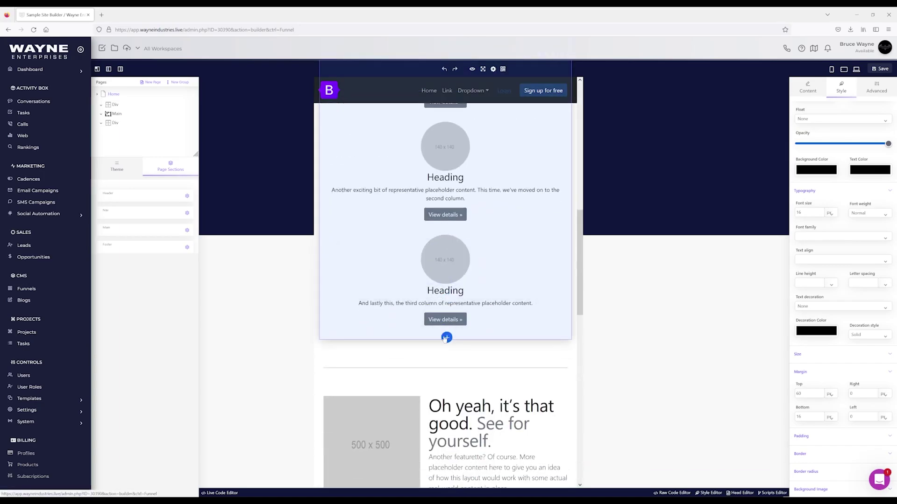
{"action": "scroll", "coordinate": [459, 298], "scroll_direction": "up", "scroll_amount": 12}
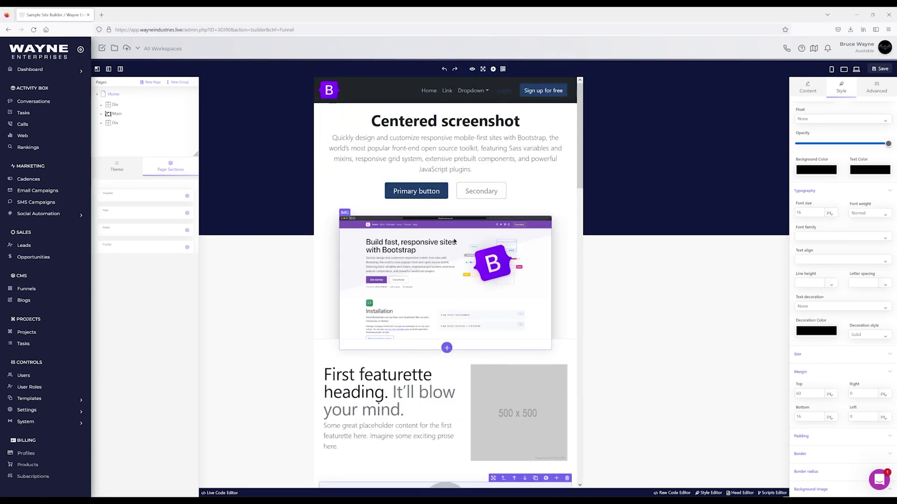
{"action": "scroll", "coordinate": [403, 263], "scroll_direction": "down", "scroll_amount": 5}
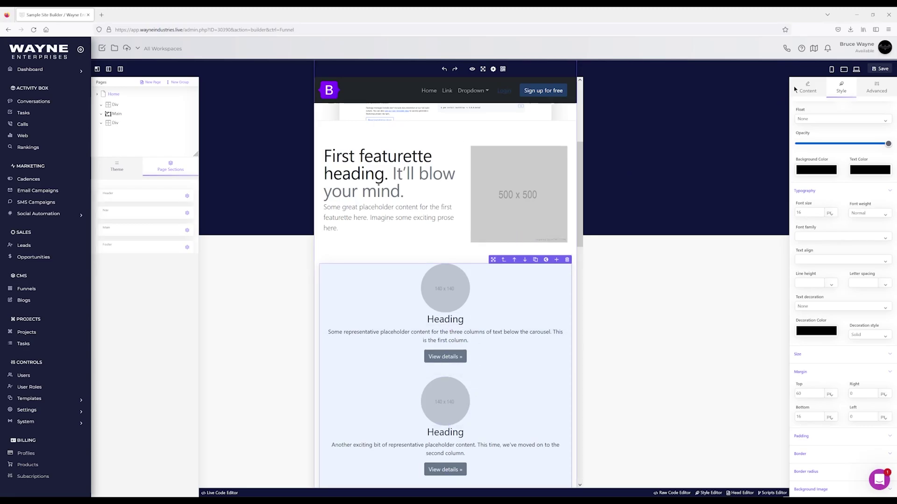
{"action": "left_click", "coordinate": [857, 69]}
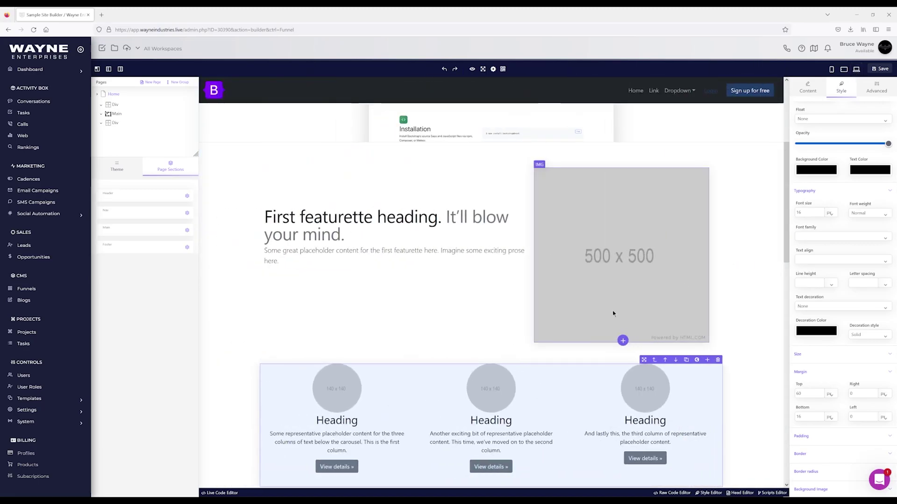
{"action": "scroll", "coordinate": [593, 336], "scroll_direction": "up", "scroll_amount": 4}
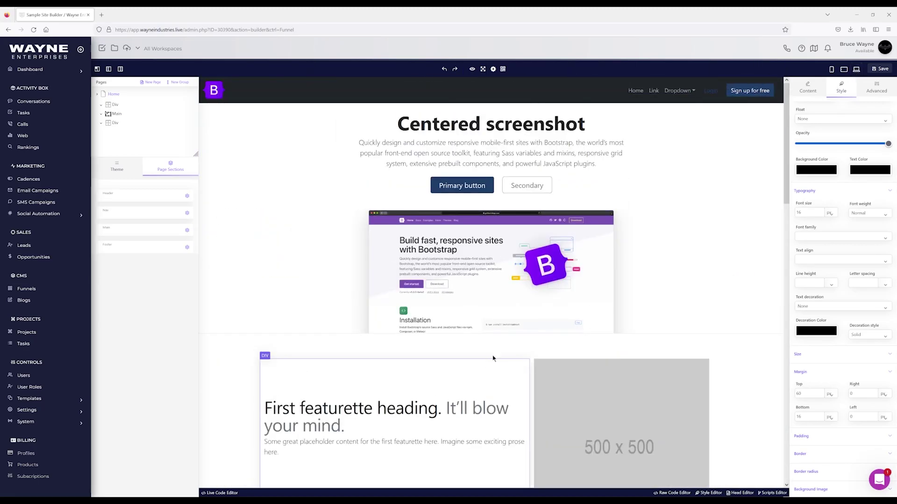
Step: Browse the page kit blocks available for insertion around the first featurette, and close the block library without inserting anything
{"action": "scroll", "coordinate": [504, 302], "scroll_direction": "down", "scroll_amount": 1}
{"action": "scroll", "coordinate": [505, 302], "scroll_direction": "down", "scroll_amount": 5}
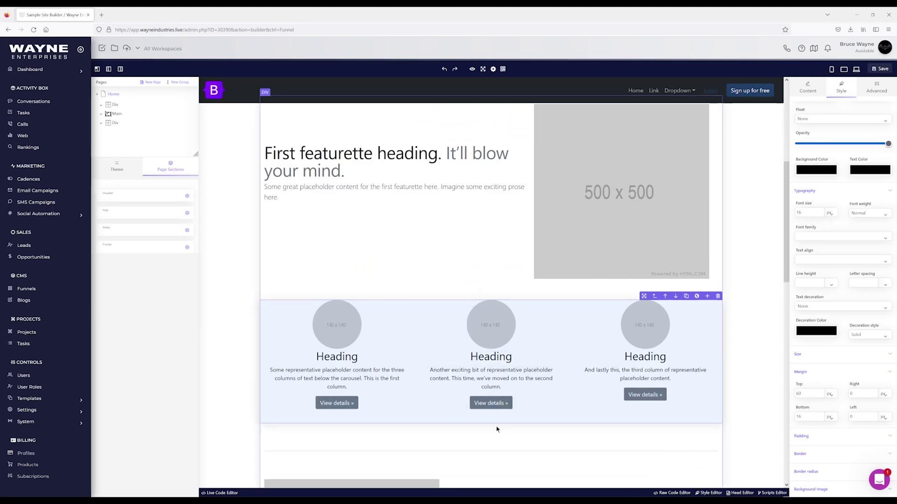
{"action": "left_click", "coordinate": [493, 421]}
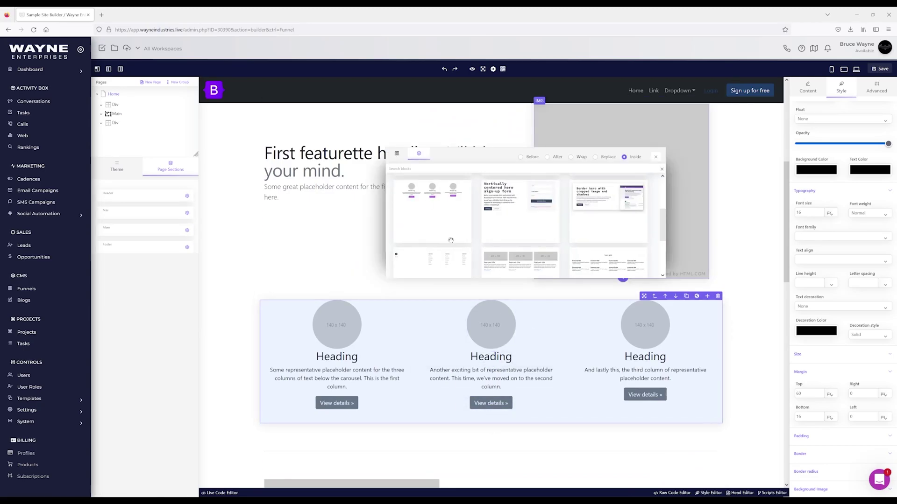
{"action": "scroll", "coordinate": [469, 224], "scroll_direction": "up", "scroll_amount": 2}
{"action": "scroll", "coordinate": [546, 231], "scroll_direction": "down", "scroll_amount": 5}
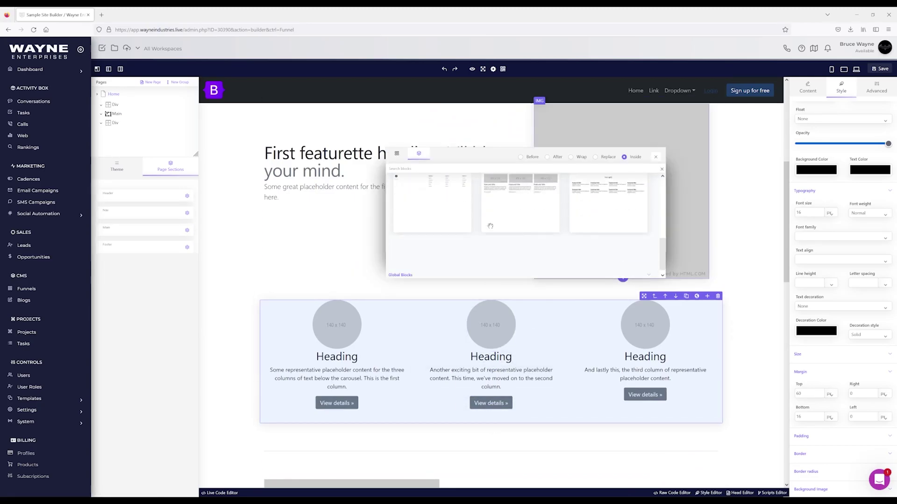
{"action": "scroll", "coordinate": [519, 219], "scroll_direction": "up", "scroll_amount": 5}
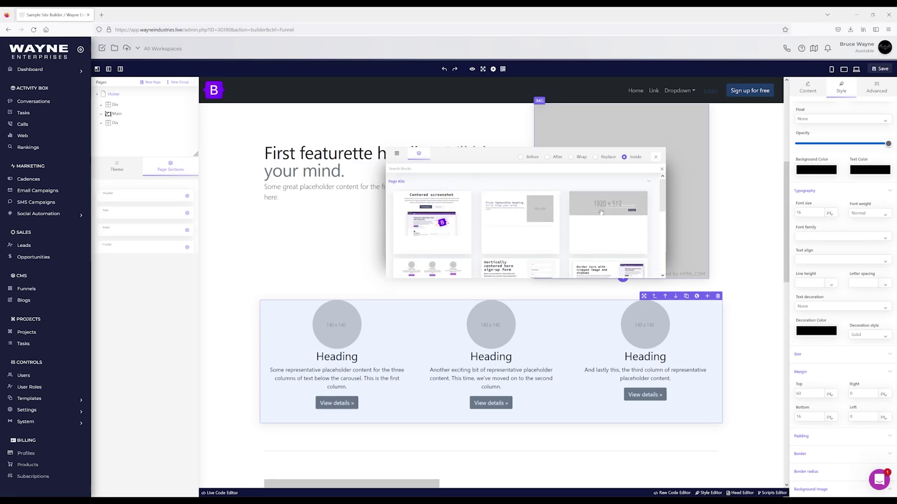
{"action": "scroll", "coordinate": [559, 223], "scroll_direction": "down", "scroll_amount": 5}
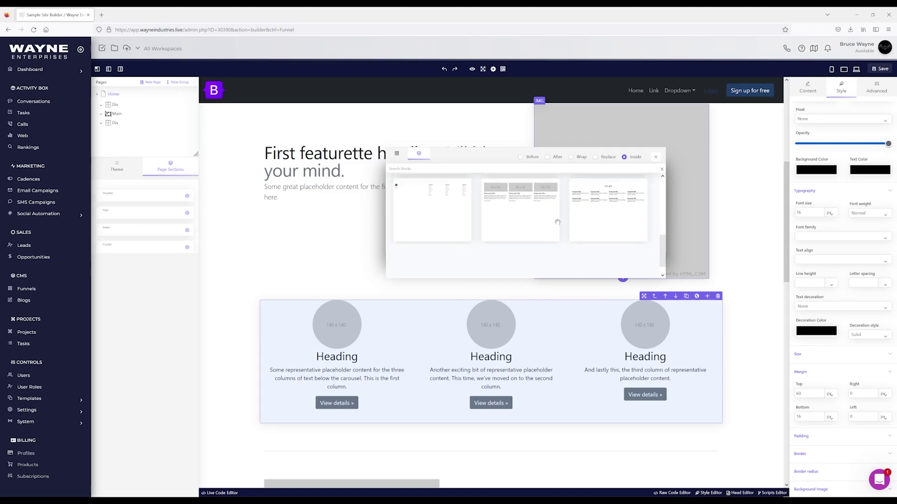
{"action": "scroll", "coordinate": [457, 247], "scroll_direction": "up", "scroll_amount": 1}
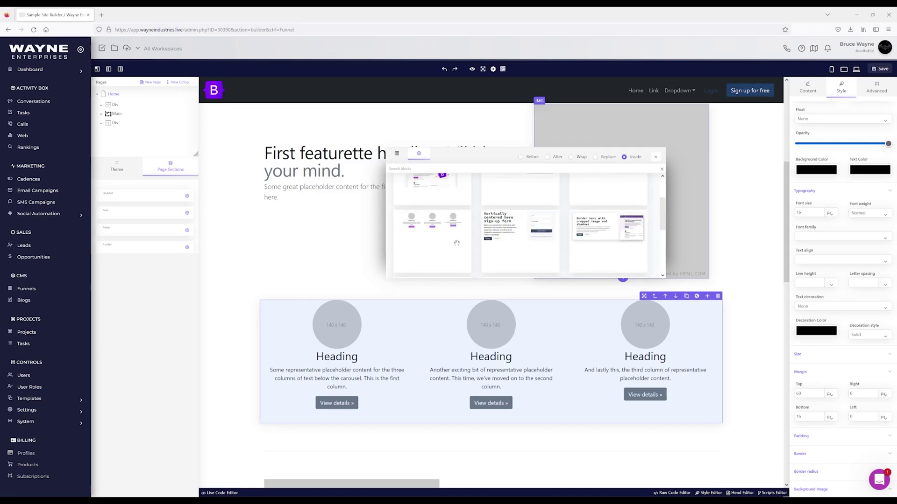
{"action": "scroll", "coordinate": [474, 242], "scroll_direction": "down", "scroll_amount": 1}
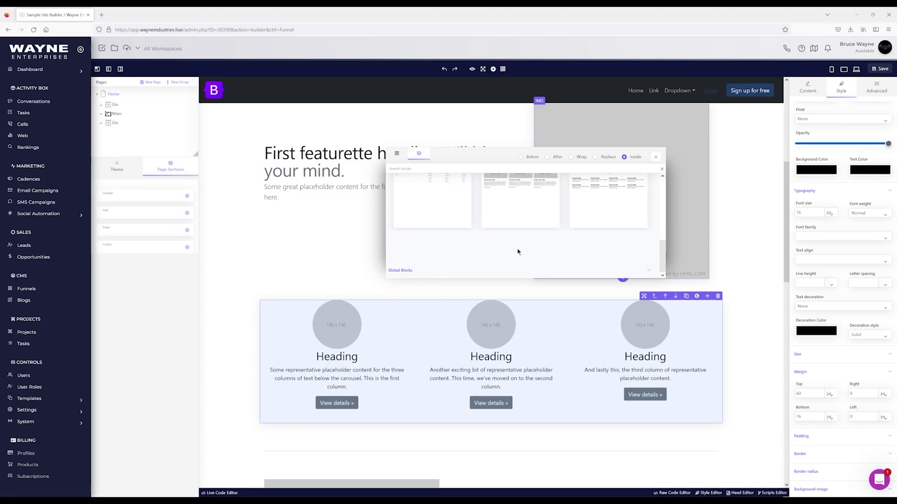
{"action": "scroll", "coordinate": [517, 252], "scroll_direction": "up", "scroll_amount": 5}
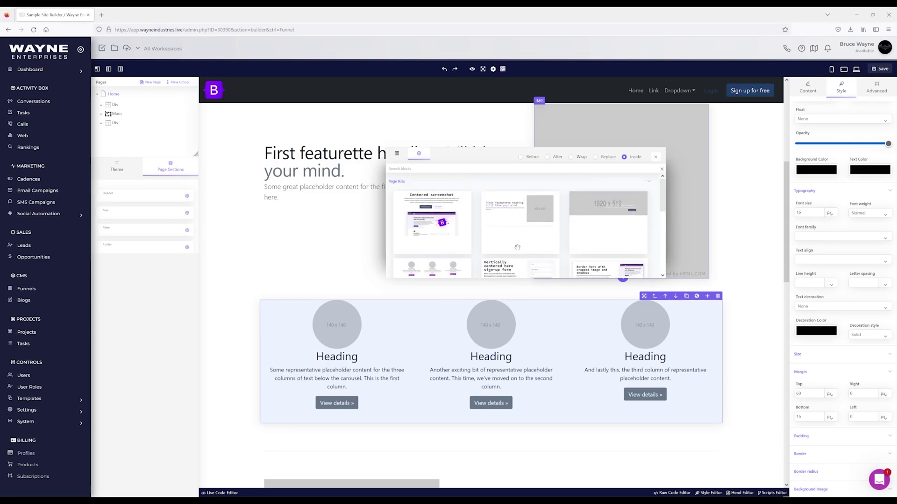
{"action": "left_click", "coordinate": [656, 158]}
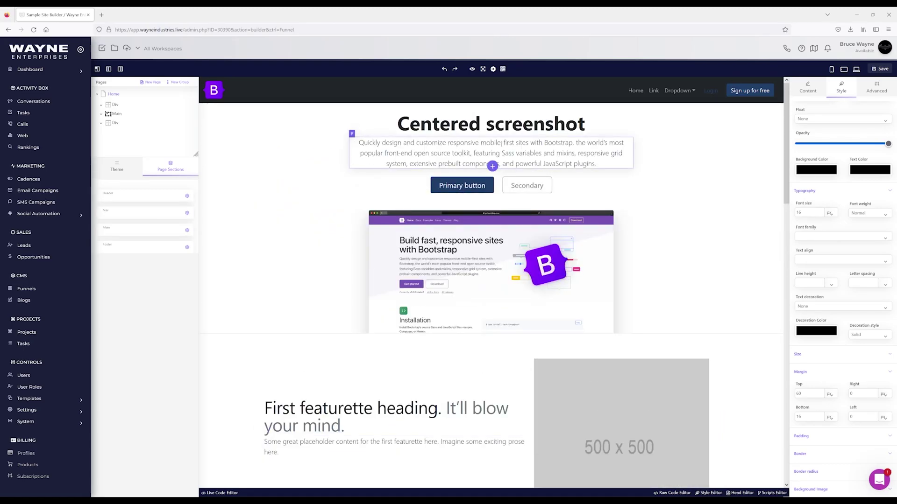
Step: Save the changes made to the Home page
{"action": "left_click", "coordinate": [880, 69]}
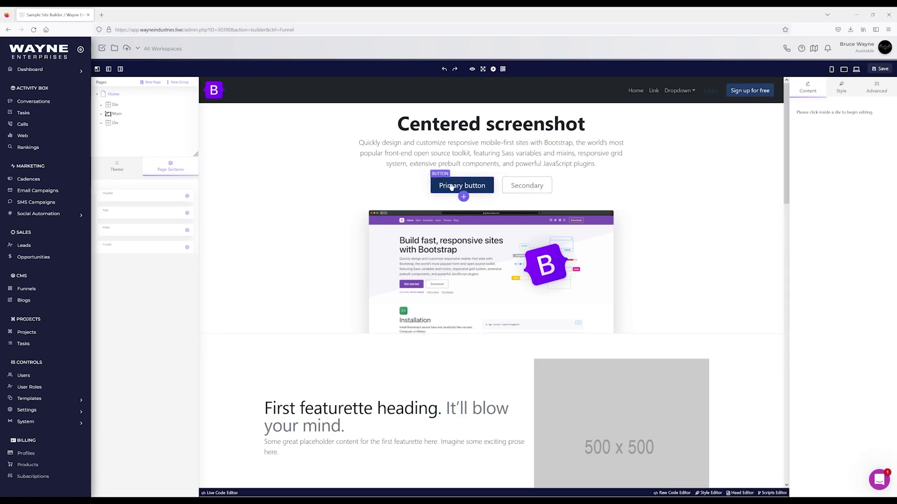
{"action": "scroll", "coordinate": [457, 190], "scroll_direction": "down", "scroll_amount": 1}
{"action": "scroll", "coordinate": [455, 186], "scroll_direction": "up", "scroll_amount": 1}
{"action": "scroll", "coordinate": [360, 158], "scroll_direction": "down", "scroll_amount": 1}
{"action": "scroll", "coordinate": [358, 157], "scroll_direction": "up", "scroll_amount": 1}
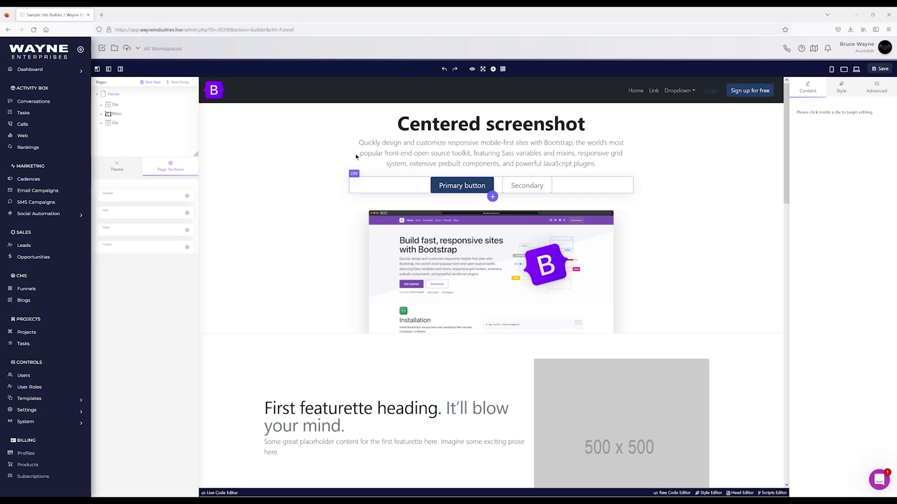
Step: Select the First featurette heading column and look over the Global Header and Global Footer blocks offered for insertion
{"action": "scroll", "coordinate": [358, 201], "scroll_direction": "down", "scroll_amount": 2}
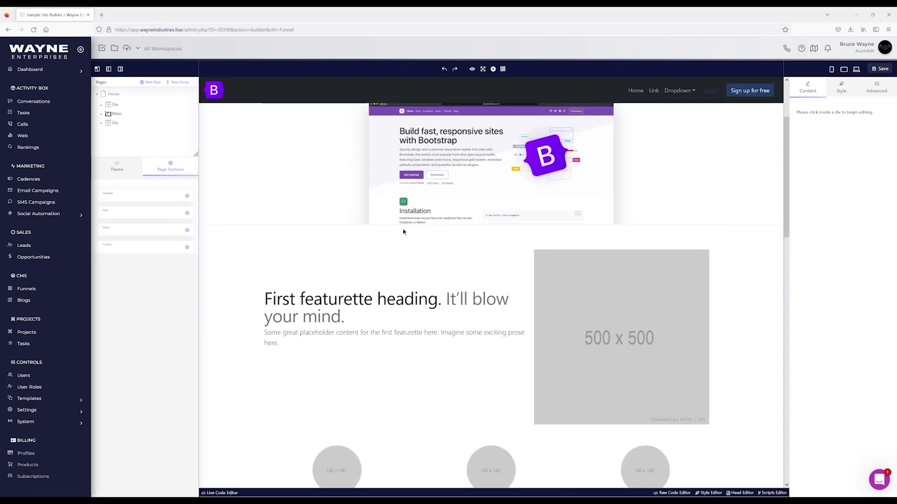
{"action": "scroll", "coordinate": [496, 320], "scroll_direction": "down", "scroll_amount": 2}
{"action": "left_click", "coordinate": [490, 343]}
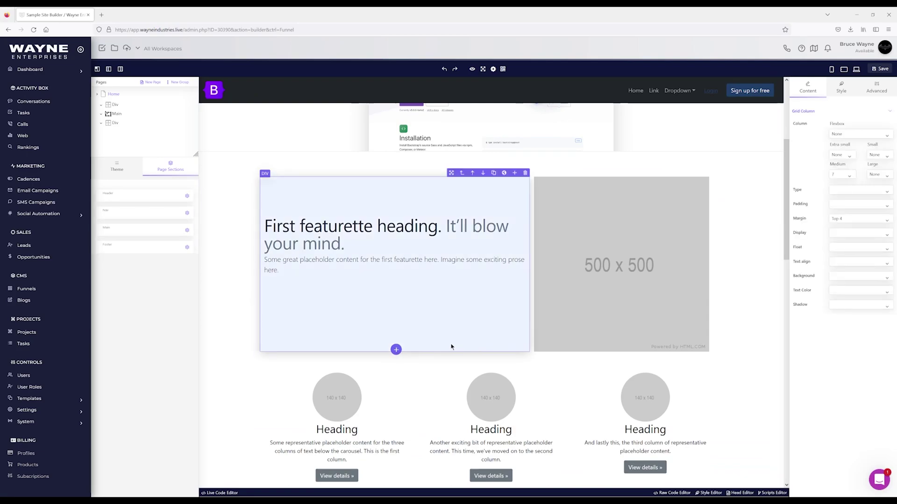
{"action": "left_click", "coordinate": [396, 349]}
{"action": "scroll", "coordinate": [493, 231], "scroll_direction": "down", "scroll_amount": 5}
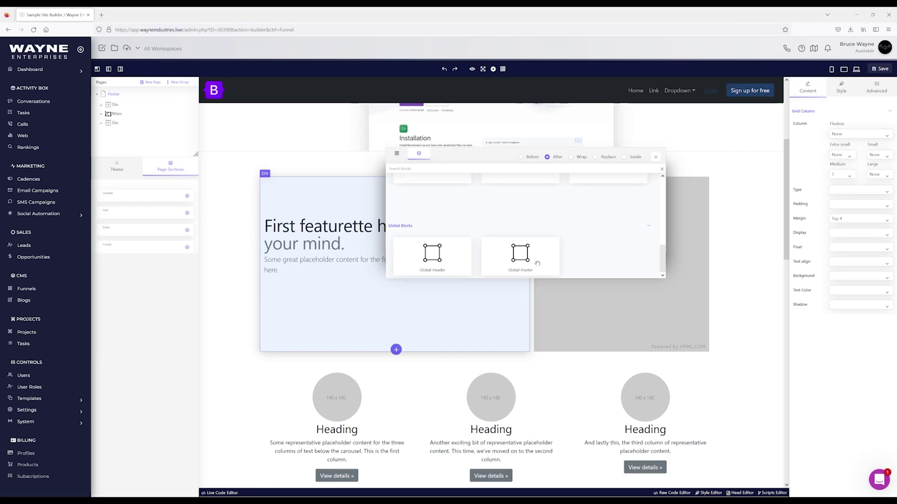
{"action": "left_click", "coordinate": [654, 159]}
{"action": "scroll", "coordinate": [322, 92], "scroll_direction": "up", "scroll_amount": 4}
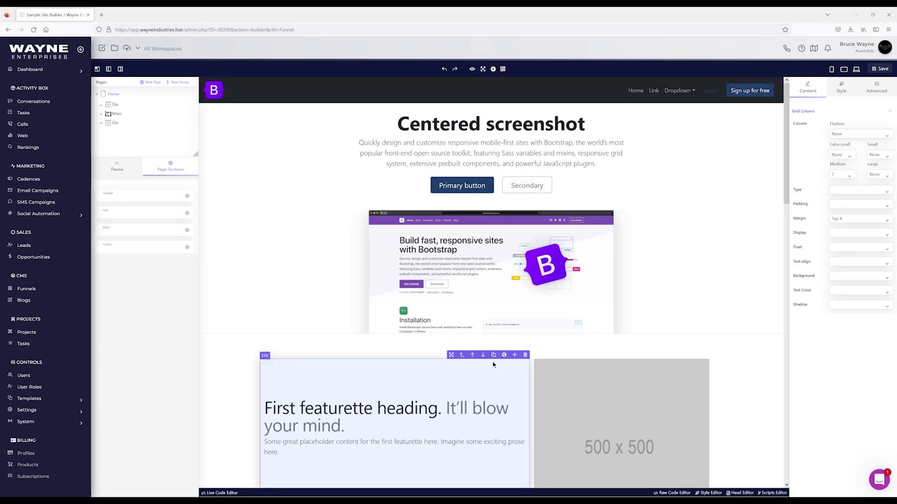
Step: Select the screenshot image under the Centered screenshot heading and examine the components and widgets that can be inserted after it
{"action": "left_click", "coordinate": [497, 313]}
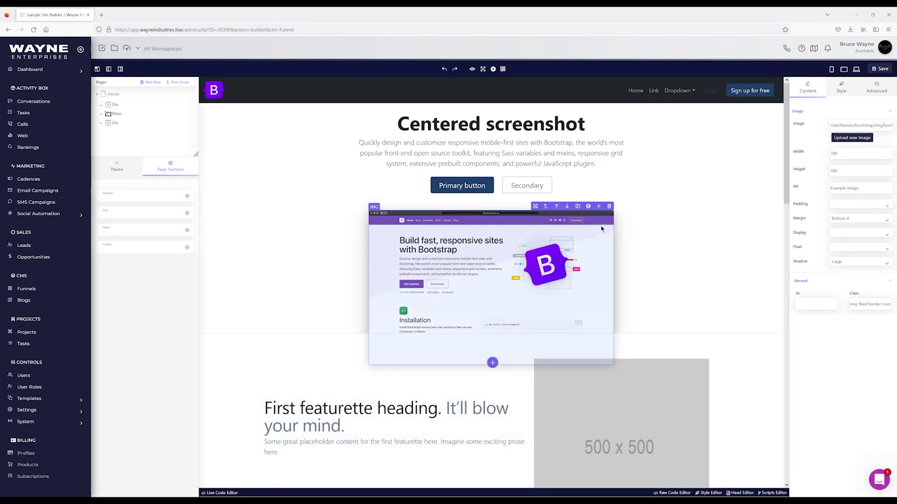
{"action": "left_click", "coordinate": [492, 363]}
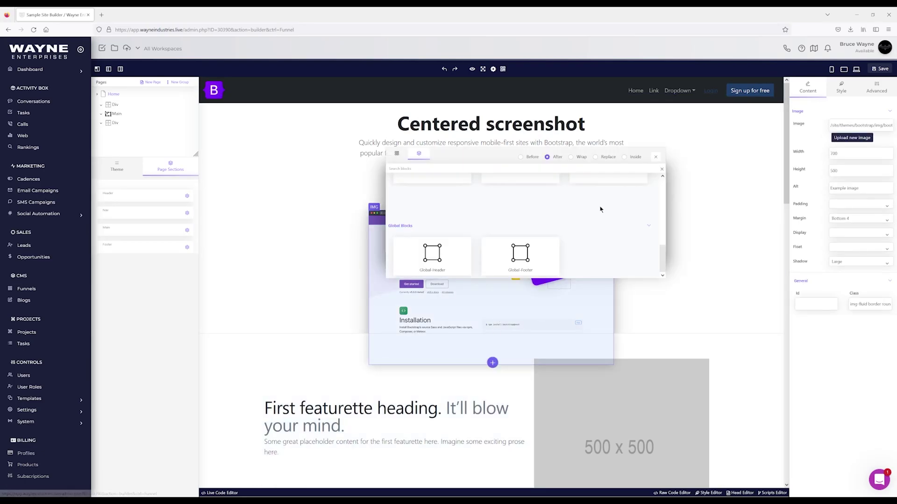
{"action": "left_click", "coordinate": [656, 156]}
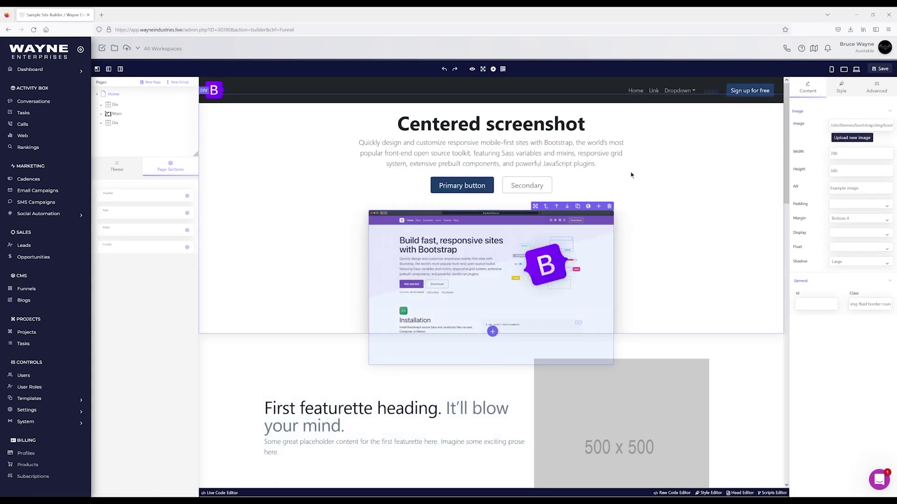
{"action": "left_click", "coordinate": [492, 363]}
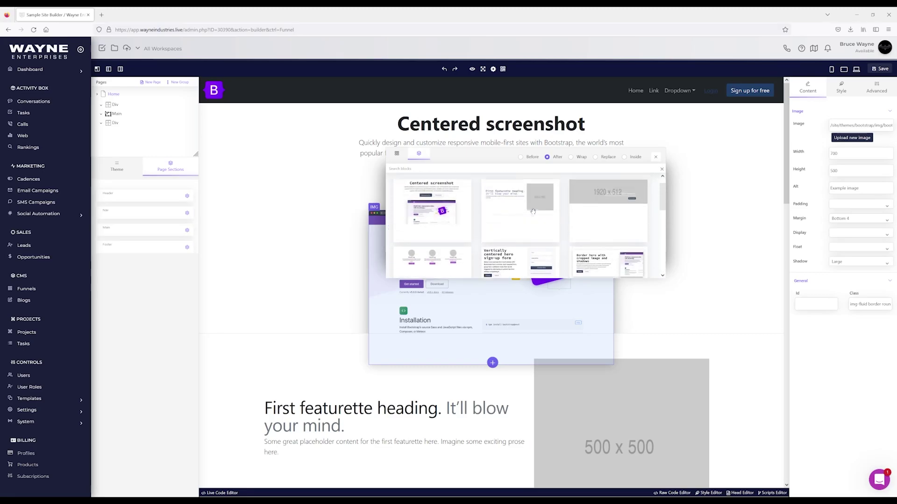
{"action": "left_click", "coordinate": [396, 153]}
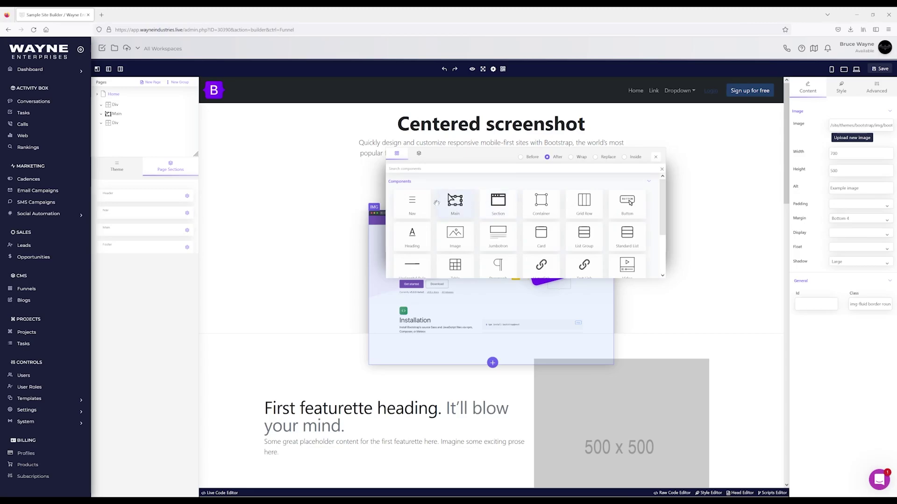
{"action": "scroll", "coordinate": [488, 219], "scroll_direction": "down", "scroll_amount": 1}
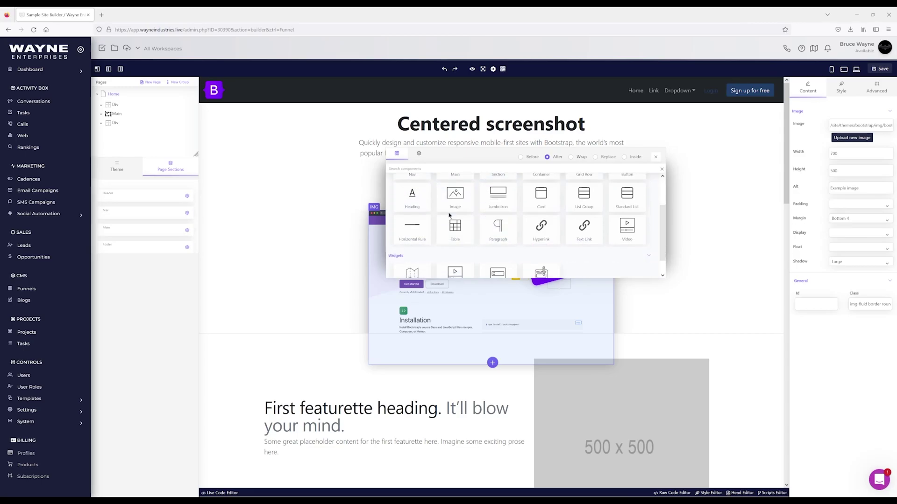
{"action": "scroll", "coordinate": [558, 245], "scroll_direction": "up", "scroll_amount": 1}
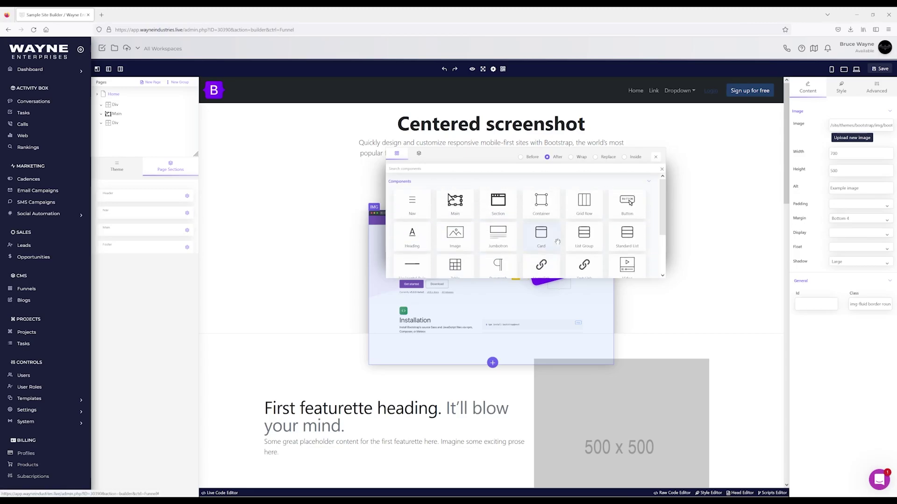
{"action": "scroll", "coordinate": [537, 224], "scroll_direction": "down", "scroll_amount": 1}
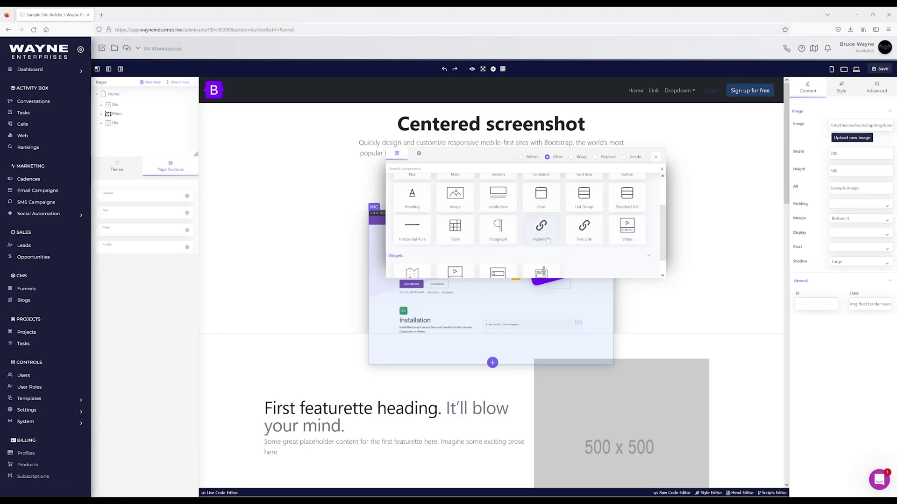
{"action": "scroll", "coordinate": [381, 400], "scroll_direction": "down", "scroll_amount": 2}
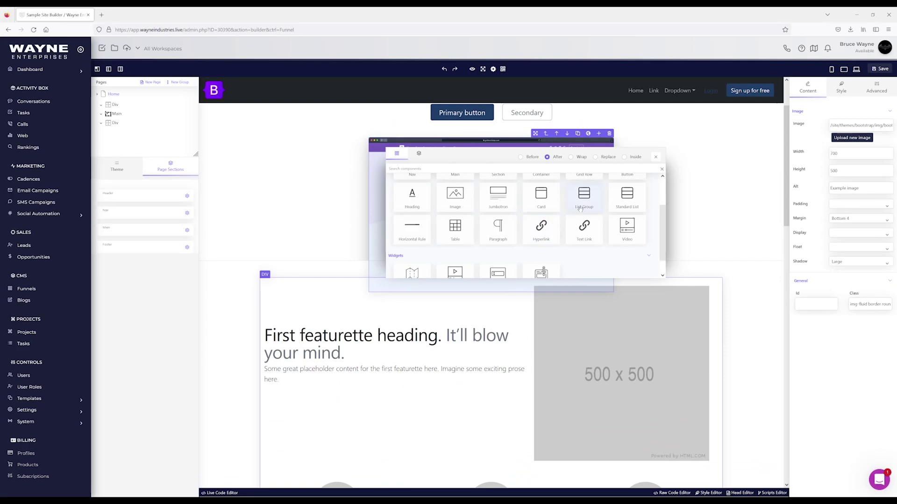
{"action": "scroll", "coordinate": [584, 206], "scroll_direction": "down", "scroll_amount": 1}
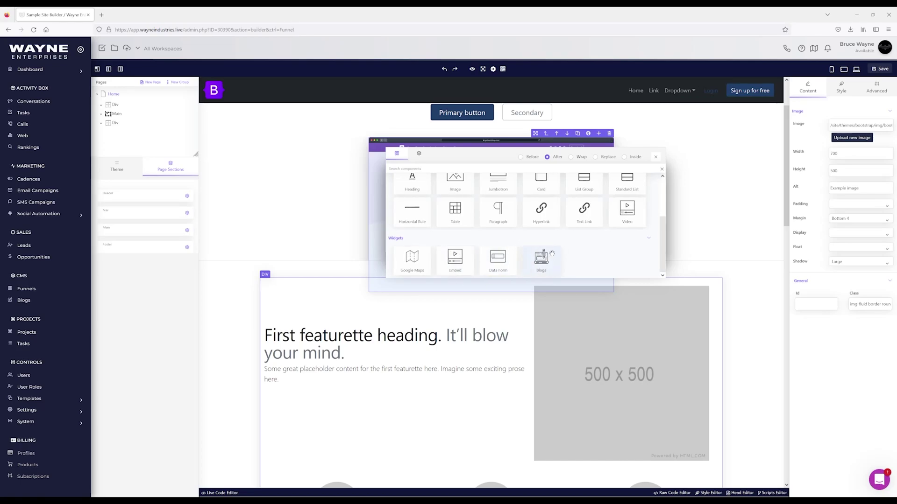
{"action": "scroll", "coordinate": [528, 255], "scroll_direction": "up", "scroll_amount": 2}
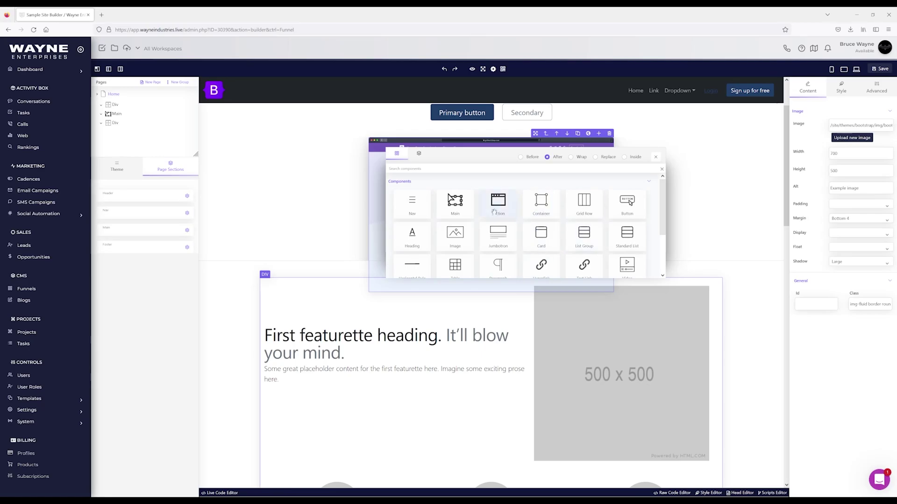
{"action": "left_click", "coordinate": [656, 157]}
{"action": "scroll", "coordinate": [533, 161], "scroll_direction": "up", "scroll_amount": 2}
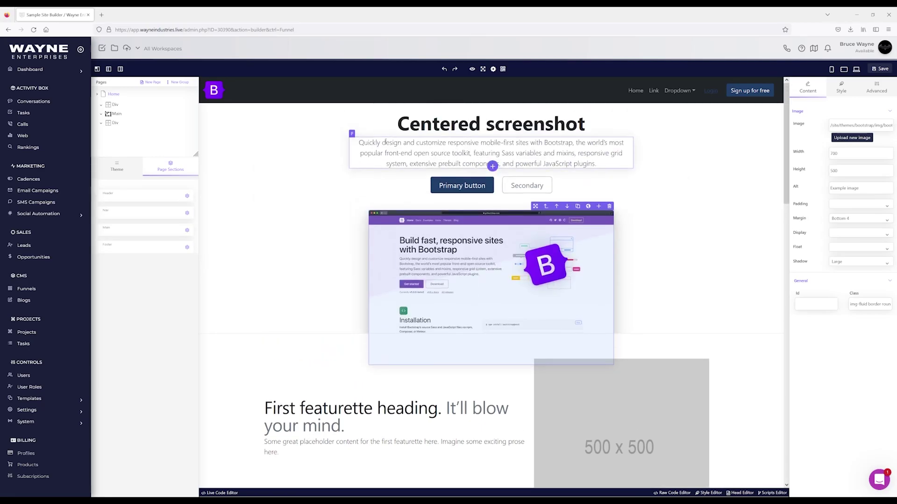
Step: Create a new navigation group named Services under Root
{"action": "left_click", "coordinate": [178, 84]}
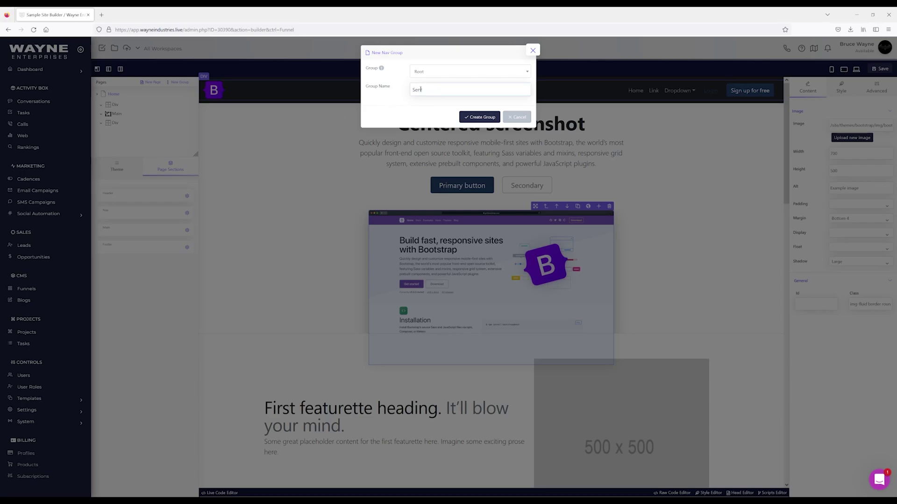
{"action": "left_click", "coordinate": [477, 116]}
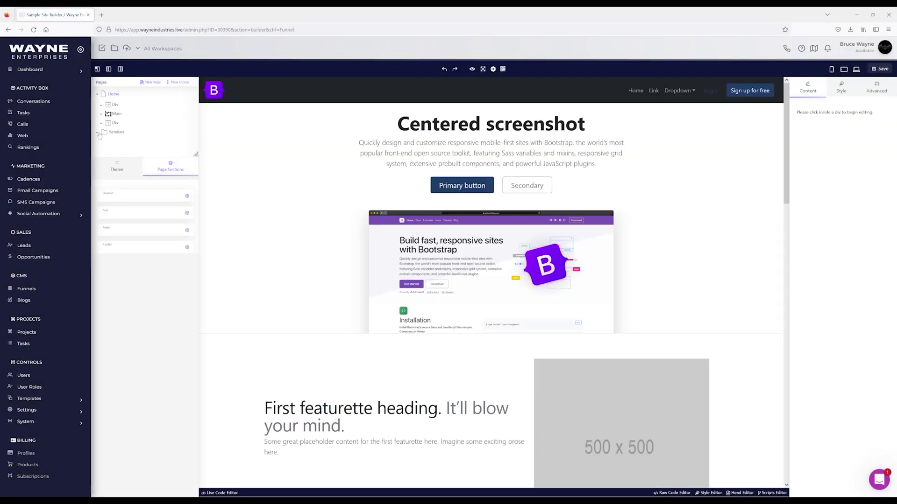
Step: Create a page named Remodeling in the Services group using the Home page as its template, and show it in the page tree
{"action": "left_click", "coordinate": [152, 82]}
{"action": "left_click", "coordinate": [445, 74]}
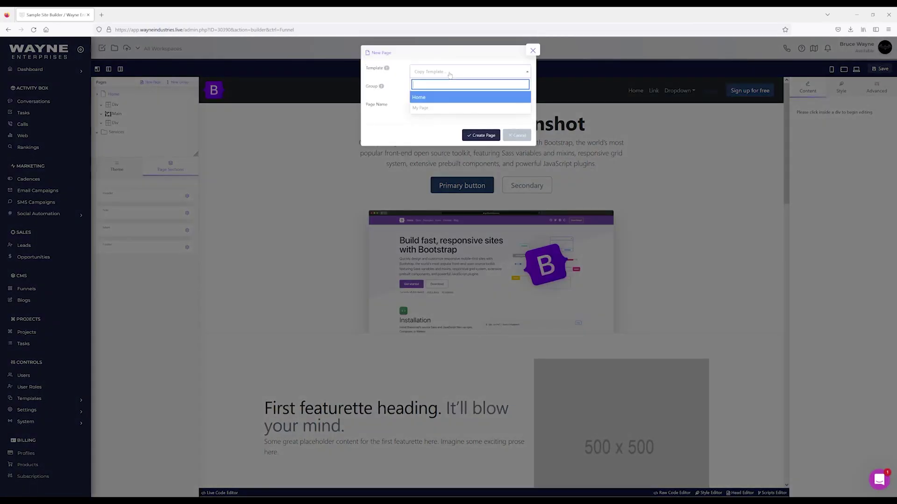
{"action": "left_click", "coordinate": [425, 98]}
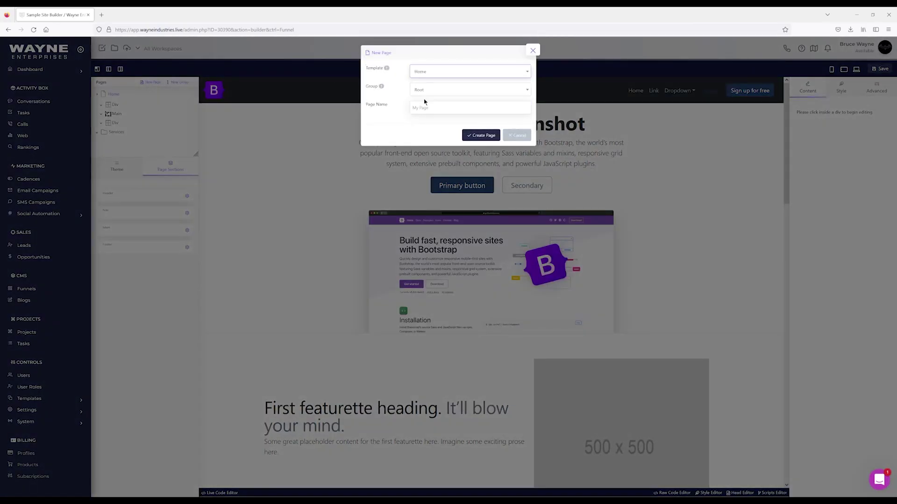
{"action": "left_click", "coordinate": [431, 90]}
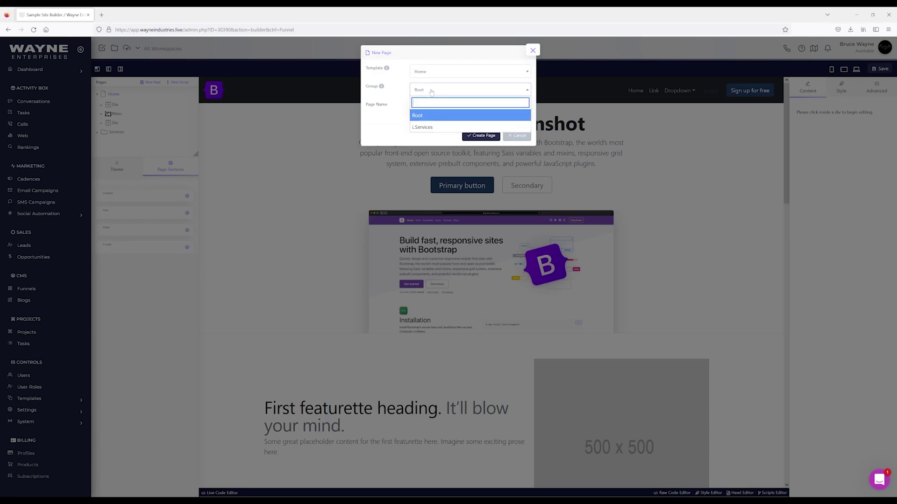
{"action": "left_click", "coordinate": [430, 127]}
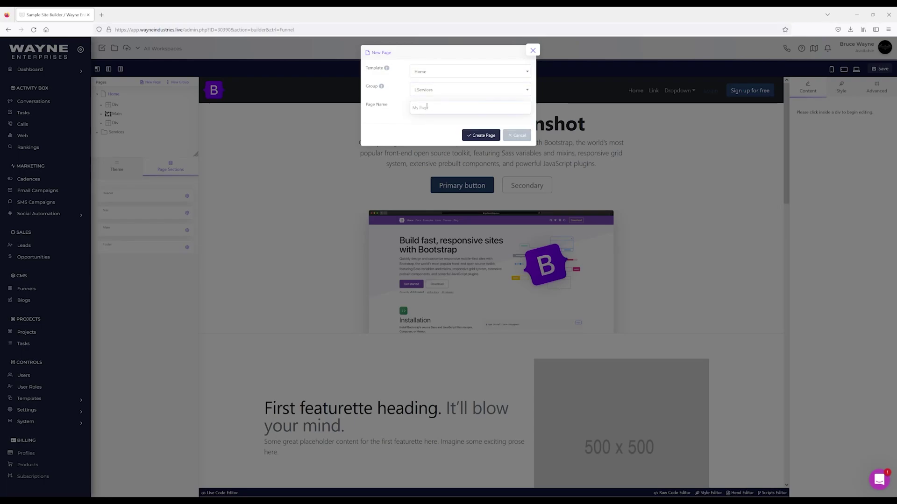
{"action": "type", "text": "Remodeling"}
{"action": "left_click", "coordinate": [474, 135]}
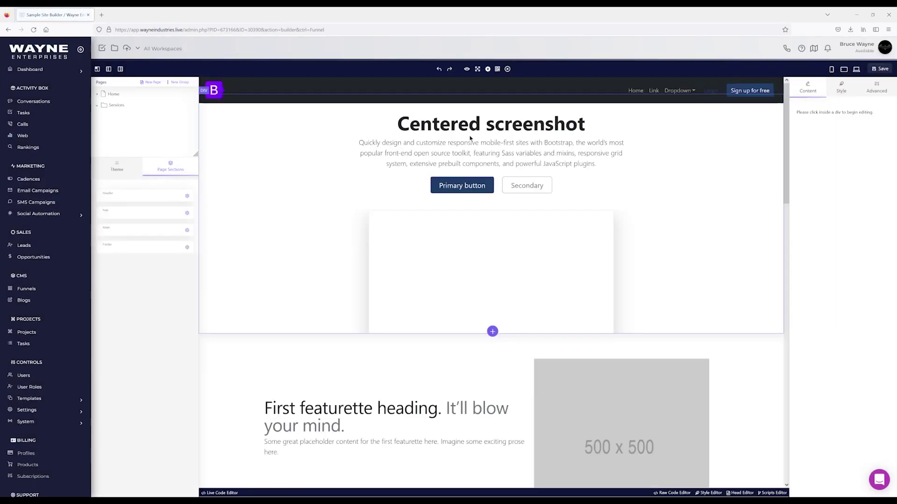
{"action": "left_click", "coordinate": [98, 105]}
{"action": "left_click", "coordinate": [124, 116]}
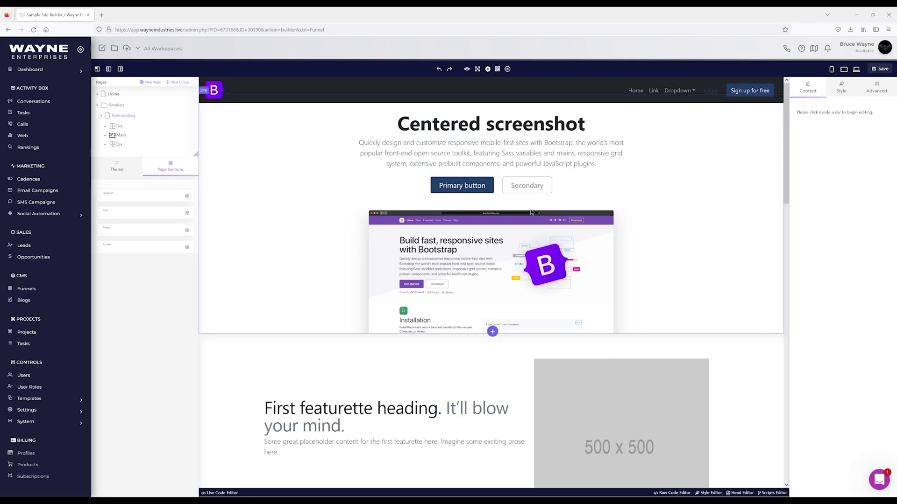
Step: Select the Primary button on the Remodeling page and review its style and content settings
{"action": "left_click", "coordinate": [486, 185]}
{"action": "left_click", "coordinate": [837, 89]}
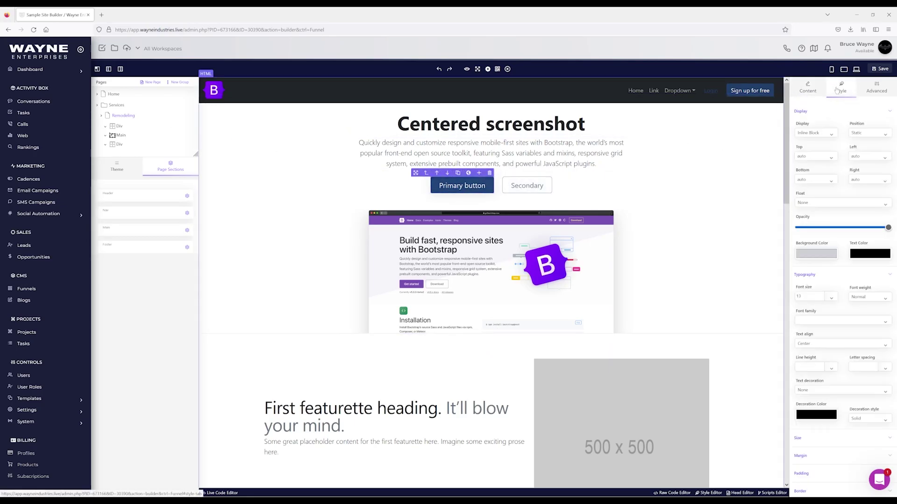
{"action": "scroll", "coordinate": [848, 236], "scroll_direction": "down", "scroll_amount": 1}
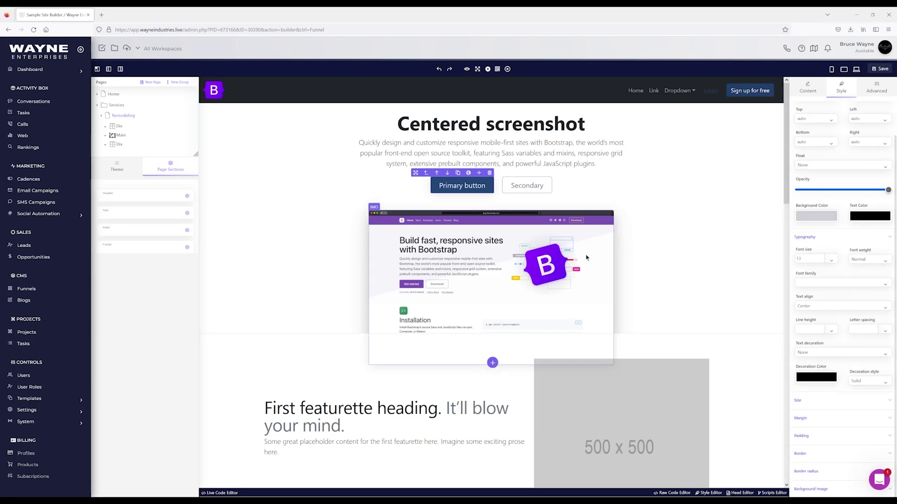
{"action": "left_click", "coordinate": [807, 92]}
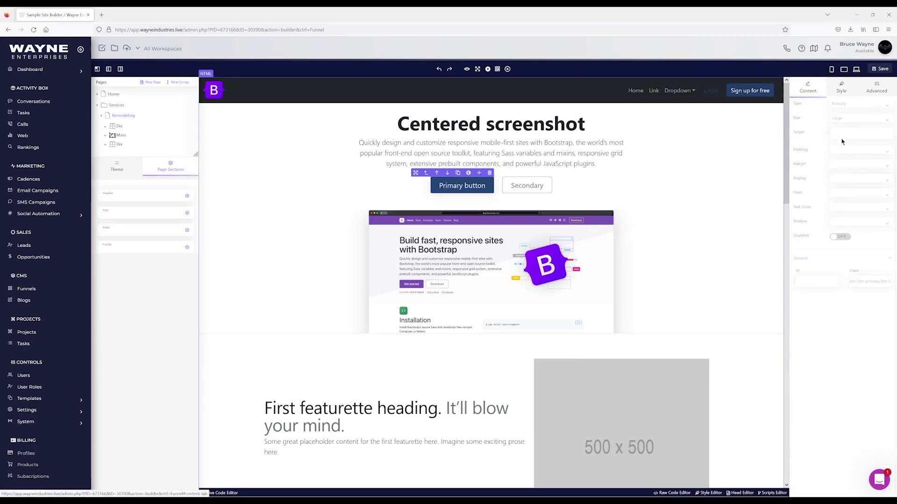
Step: Select the middle column's circular placeholder image, review its image settings, and look through the rest of the Remodeling page
{"action": "scroll", "coordinate": [616, 232], "scroll_direction": "down", "scroll_amount": 5}
{"action": "scroll", "coordinate": [613, 226], "scroll_direction": "down", "scroll_amount": 2}
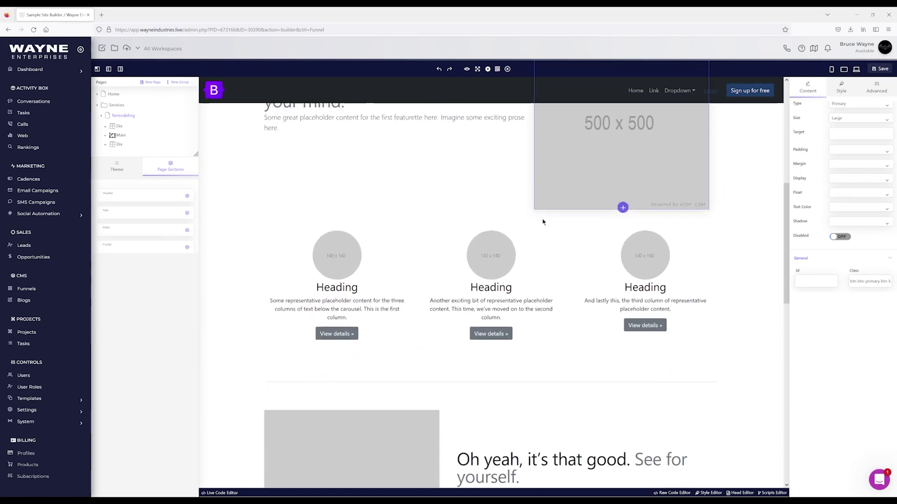
{"action": "left_click", "coordinate": [488, 254]}
{"action": "scroll", "coordinate": [836, 219], "scroll_direction": "up", "scroll_amount": 1}
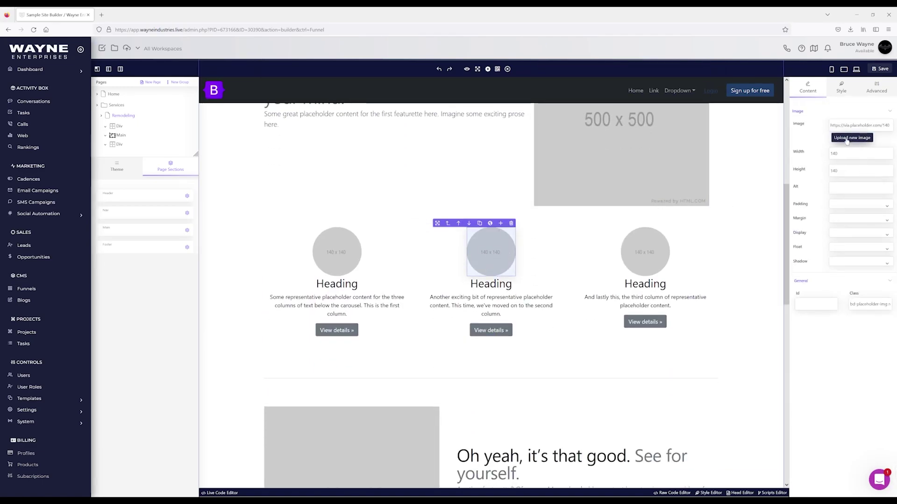
{"action": "scroll", "coordinate": [615, 257], "scroll_direction": "down", "scroll_amount": 8}
{"action": "scroll", "coordinate": [614, 257], "scroll_direction": "down", "scroll_amount": 4}
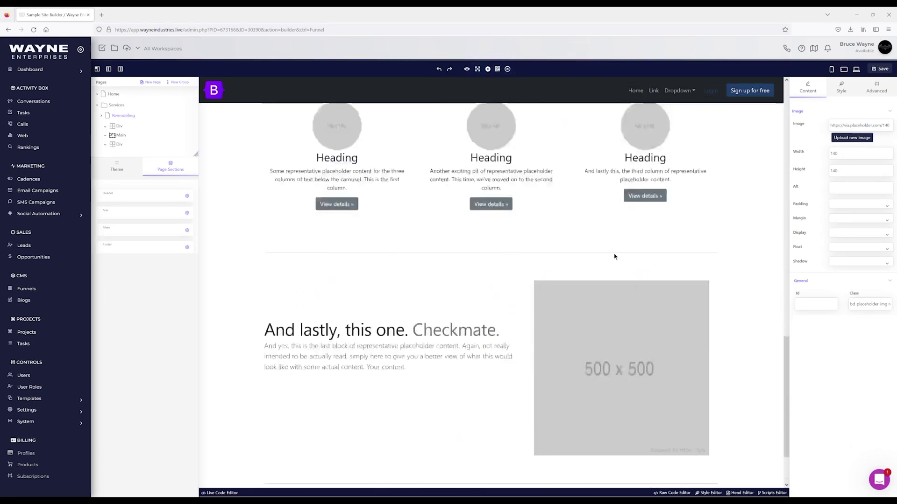
{"action": "scroll", "coordinate": [481, 299], "scroll_direction": "up", "scroll_amount": 7}
{"action": "scroll", "coordinate": [506, 301], "scroll_direction": "up", "scroll_amount": 11}
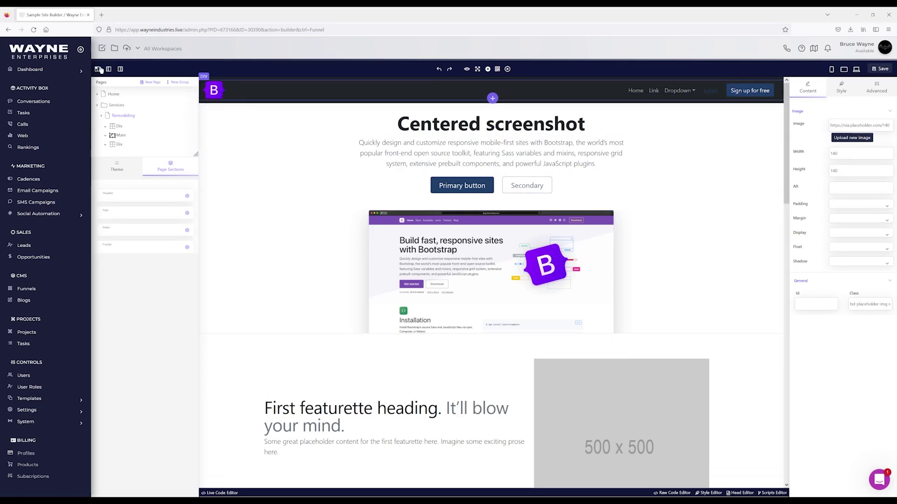
Step: Collapse the main navigation sidebar, and try hiding and restoring the builder's properties panel and pages panel
{"action": "left_click", "coordinate": [80, 51]}
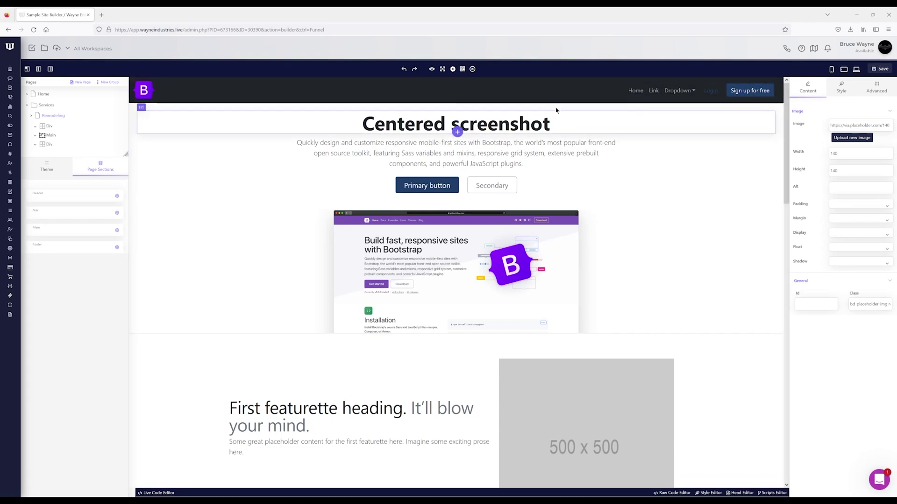
{"action": "left_click", "coordinate": [50, 69]}
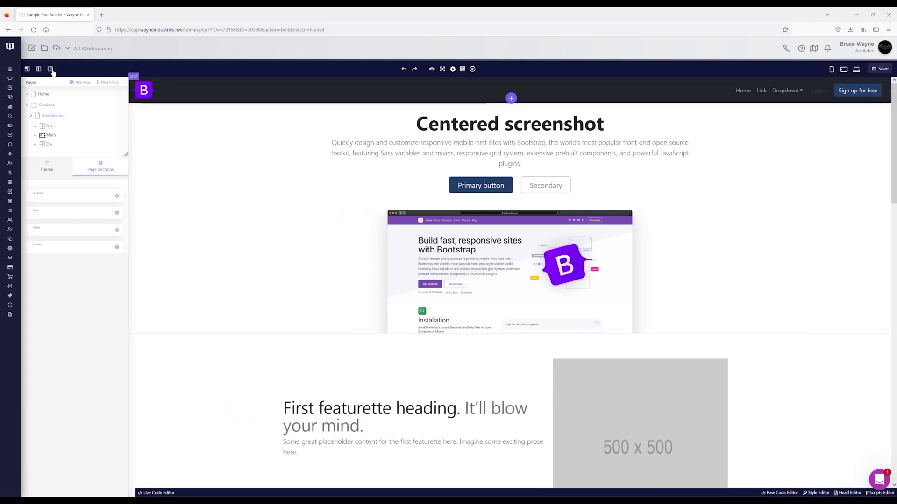
{"action": "left_click", "coordinate": [50, 70]}
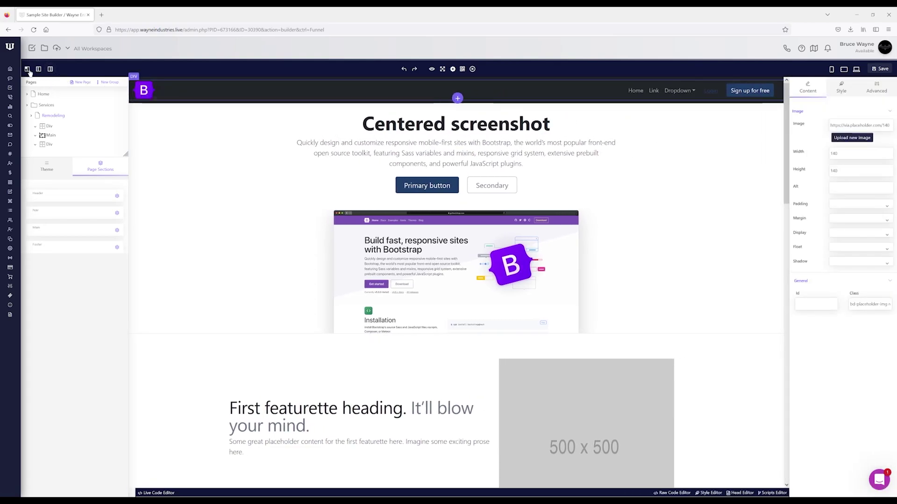
{"action": "left_click", "coordinate": [38, 69]}
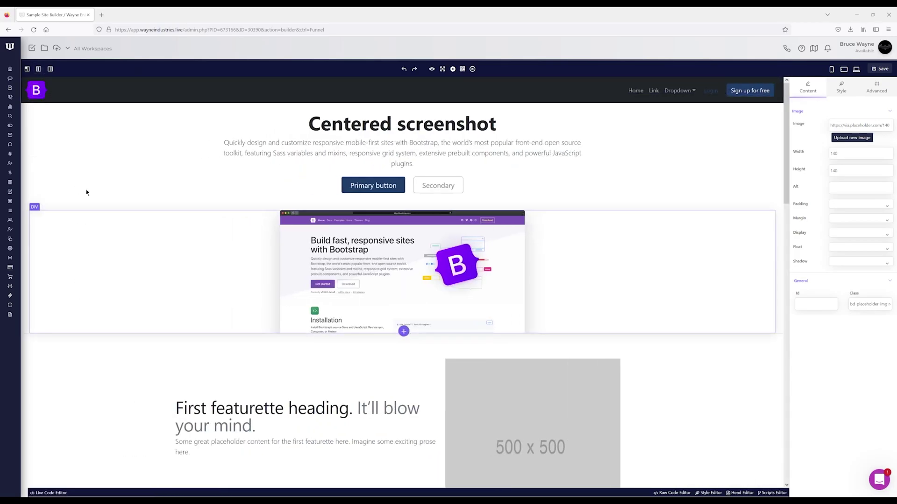
{"action": "left_click", "coordinate": [39, 69]}
Step: Hide the page tree, go through the page's nav, main and footer sections, and restore the page tree
{"action": "left_click", "coordinate": [27, 69]}
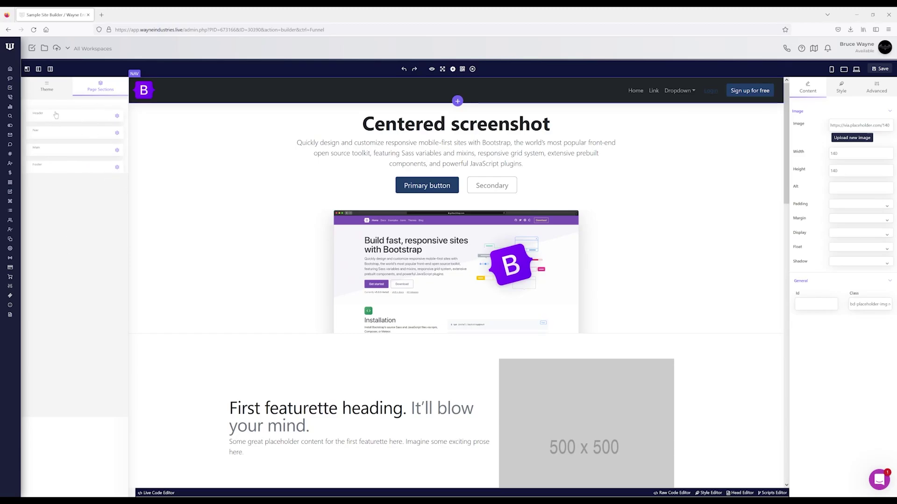
{"action": "left_click", "coordinate": [57, 133]}
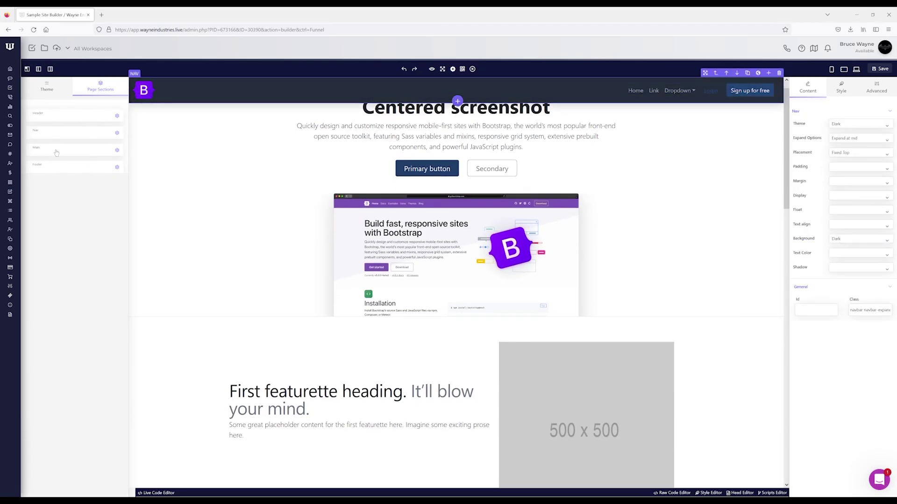
{"action": "left_click", "coordinate": [56, 152]}
{"action": "left_click", "coordinate": [58, 170]}
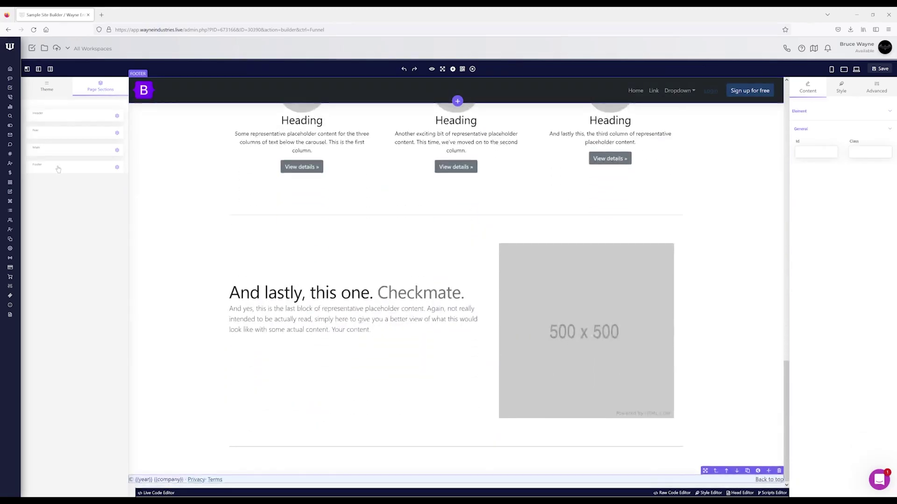
{"action": "scroll", "coordinate": [398, 251], "scroll_direction": "up", "scroll_amount": 6}
{"action": "scroll", "coordinate": [397, 251], "scroll_direction": "up", "scroll_amount": 5}
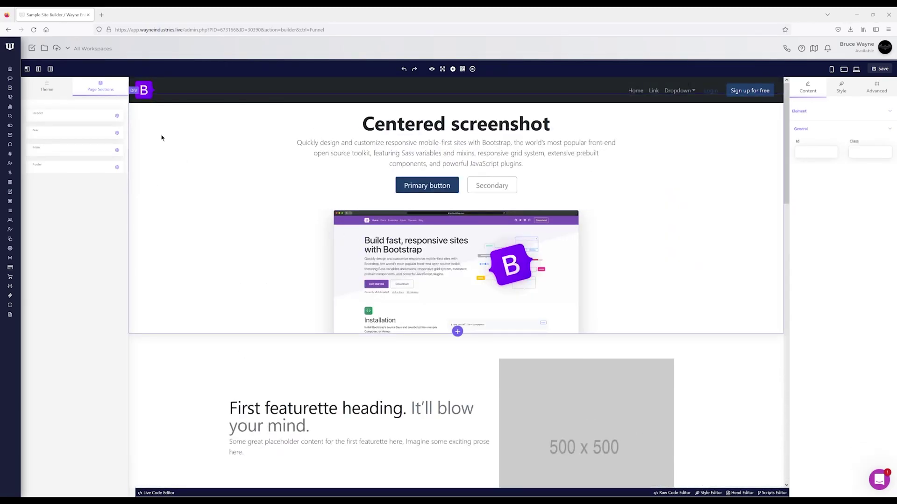
{"action": "left_click", "coordinate": [28, 69]}
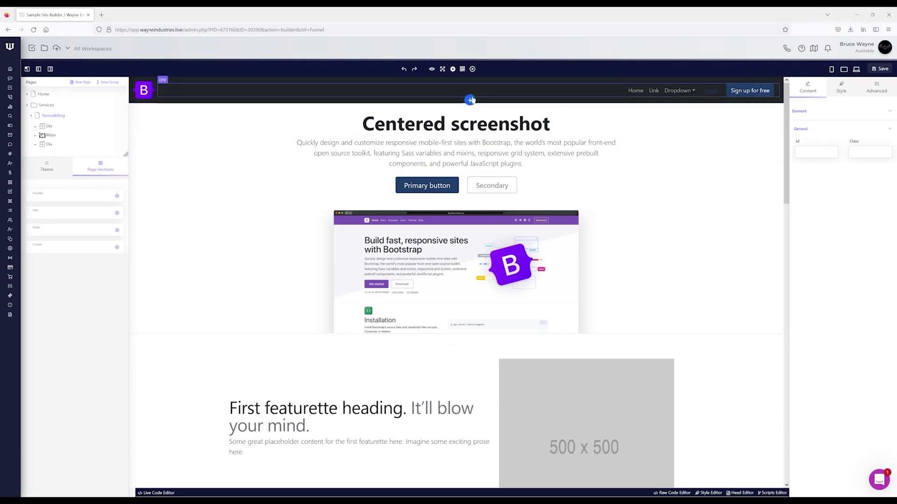
Step: Try the builder's full-screen view, return to the normal view, and briefly open and dismiss the page's pop-up dialog
{"action": "left_click", "coordinate": [443, 70]}
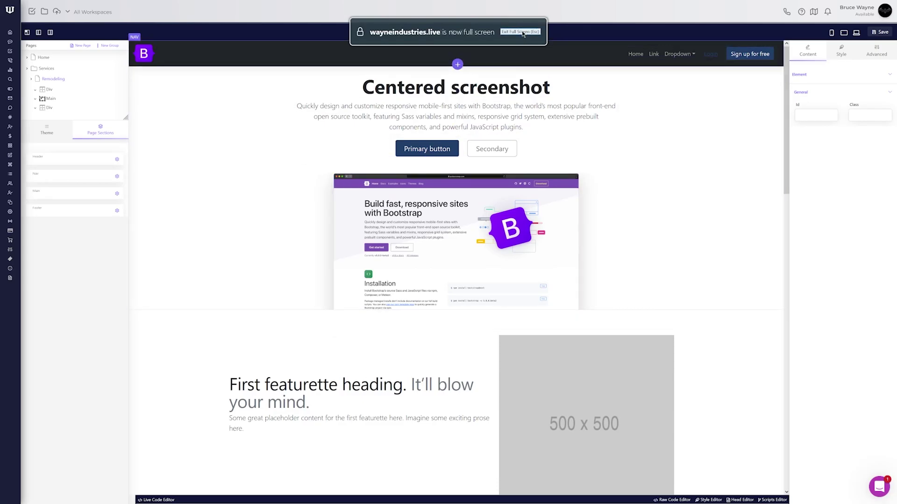
{"action": "key", "text": "Escape"}
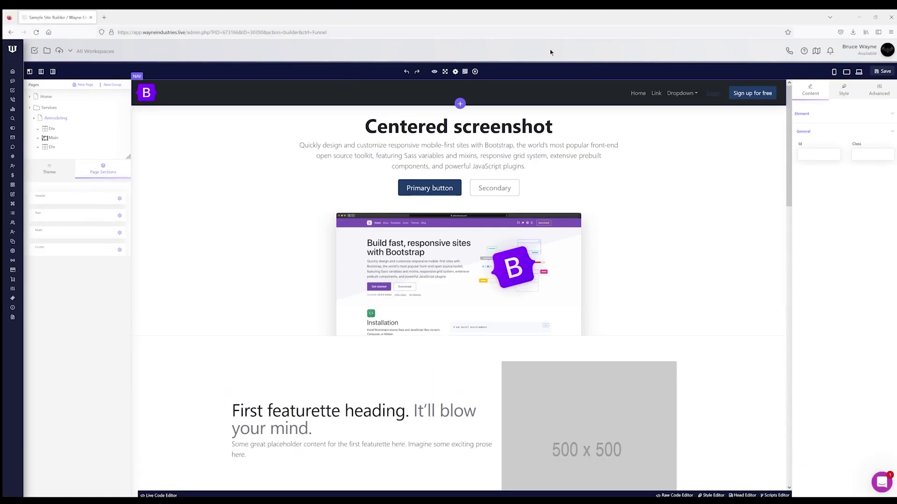
{"action": "left_click", "coordinate": [465, 72]}
{"action": "left_click", "coordinate": [534, 53]}
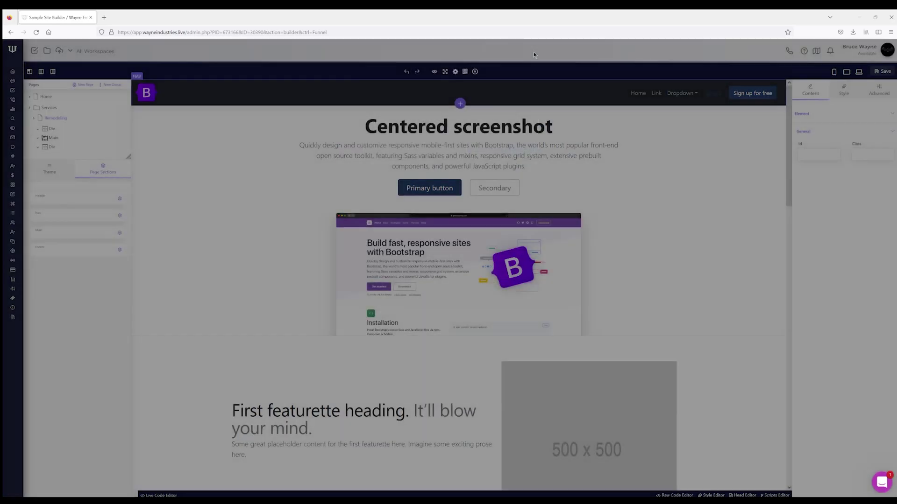
Step: Preview the Remodeling page without the editing outlines and look through its content
{"action": "left_click", "coordinate": [434, 72]}
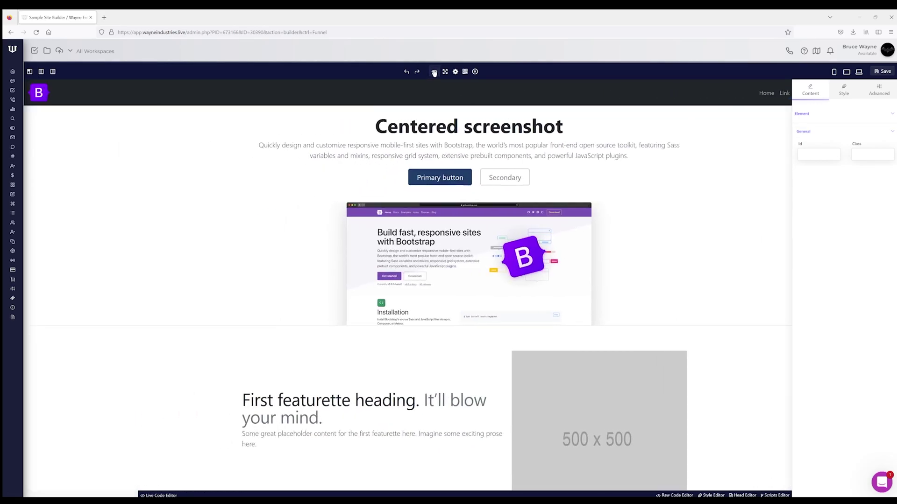
{"action": "scroll", "coordinate": [449, 226], "scroll_direction": "down", "scroll_amount": 5}
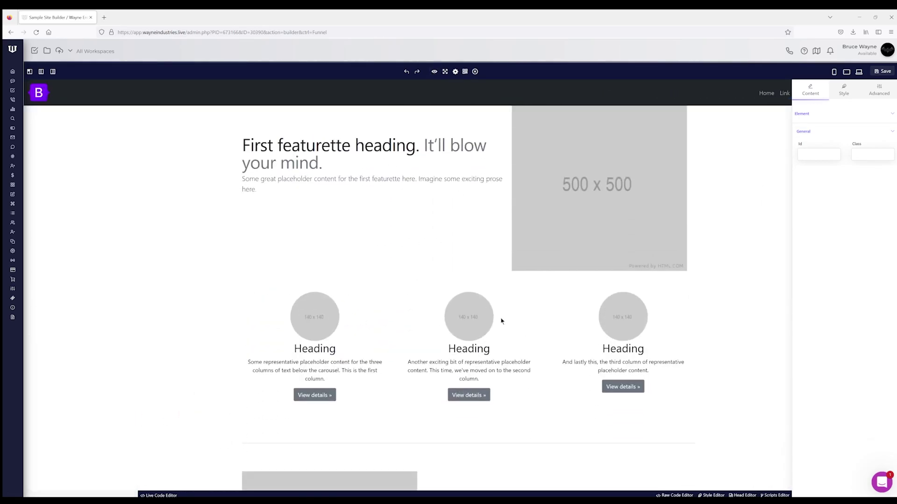
{"action": "scroll", "coordinate": [514, 308], "scroll_direction": "down", "scroll_amount": 6}
{"action": "scroll", "coordinate": [490, 271], "scroll_direction": "up", "scroll_amount": 3}
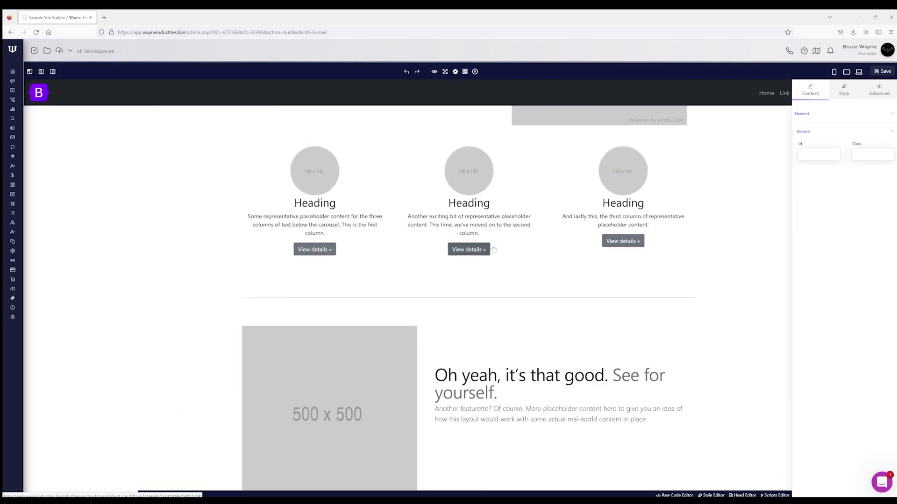
{"action": "scroll", "coordinate": [480, 250], "scroll_direction": "up", "scroll_amount": 8}
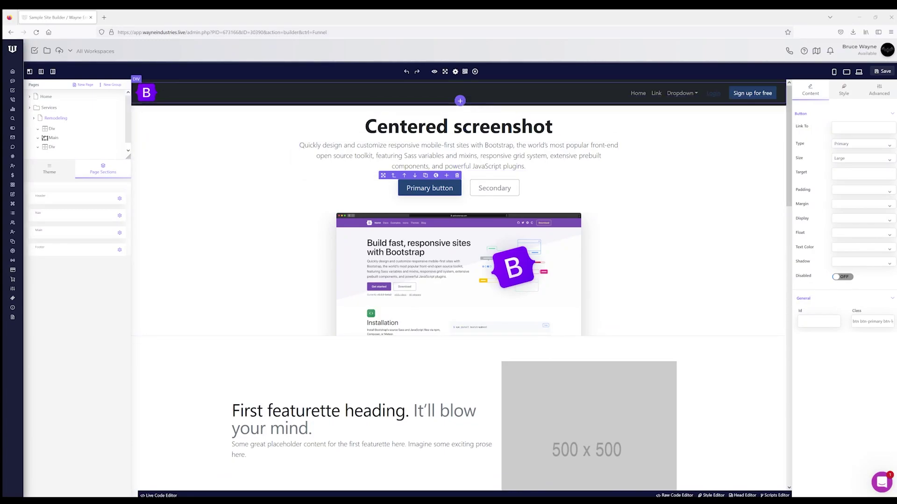
Step: Start deleting the Remodeling page and cancel the deletion
{"action": "left_click", "coordinate": [475, 72]}
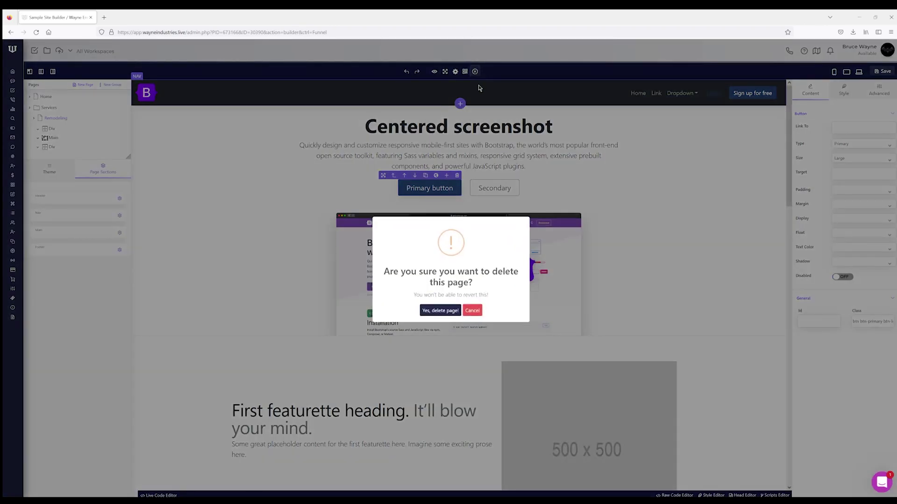
{"action": "left_click", "coordinate": [473, 311]}
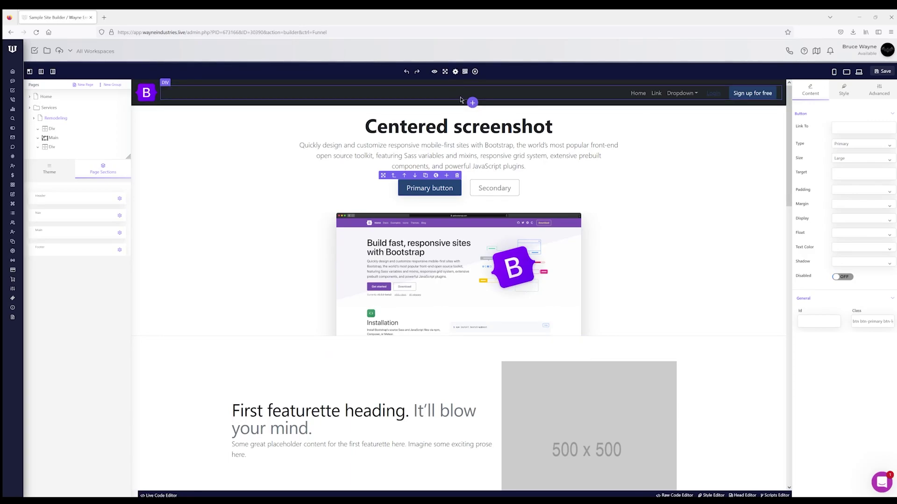
Step: View the Sample Site funnel's general settings and return to the builder
{"action": "left_click", "coordinate": [455, 71]}
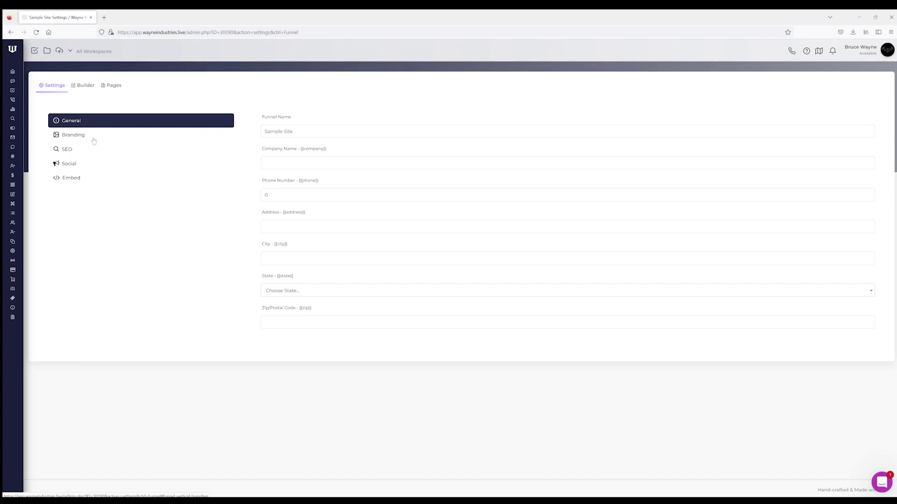
{"action": "left_click", "coordinate": [84, 87]}
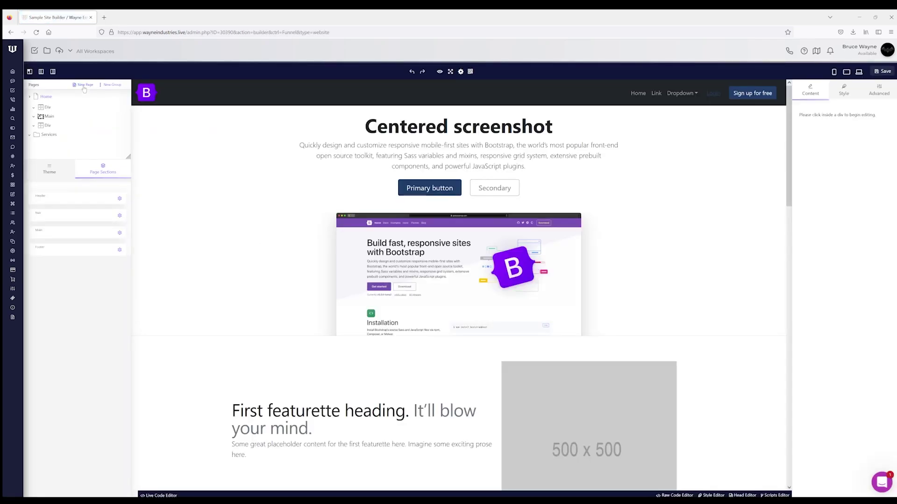